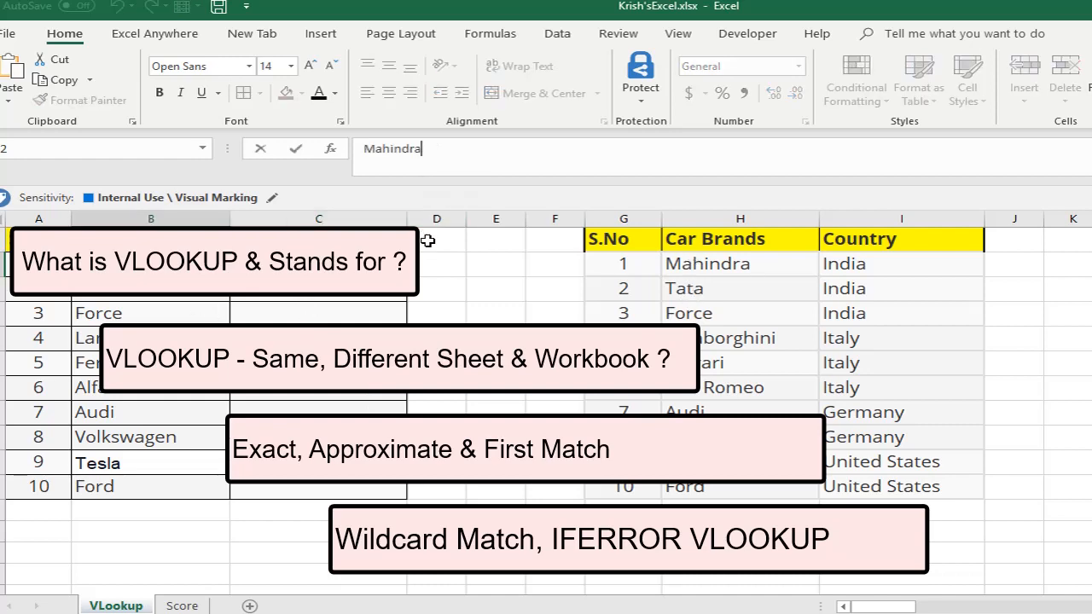
pyautogui.press('Escape')
pyautogui.click(426, 171)
pyautogui.press('Escape')
pyautogui.click(271, 266)
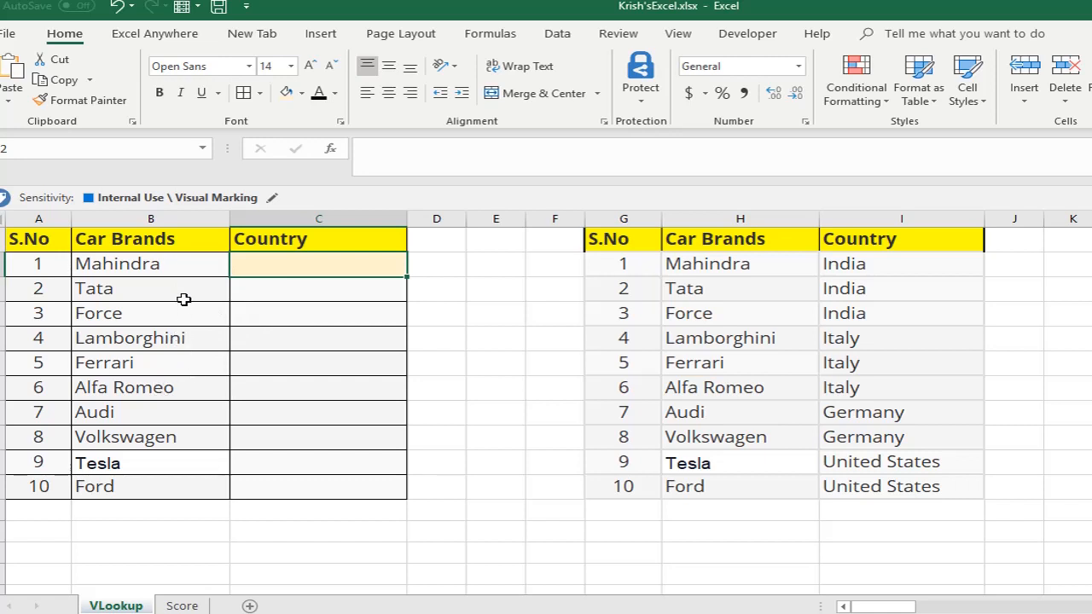
pyautogui.click(183, 265)
# Start a VLOOKUP formula in cell C2 with the car brand in B2 as the lookup value
pyautogui.click(287, 256)
pyautogui.write('=')
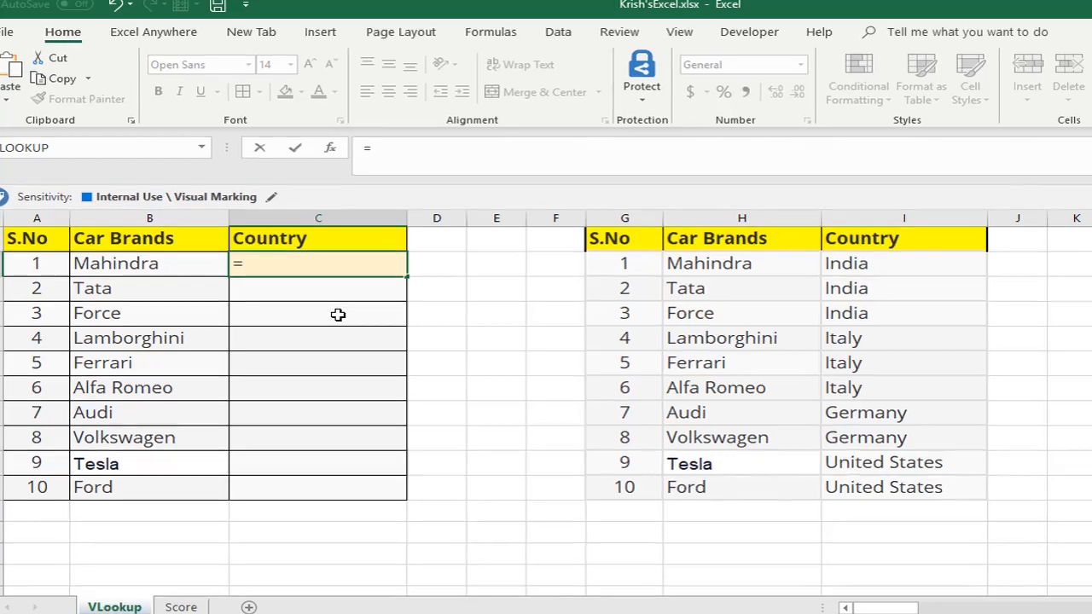
pyautogui.write('Vlo')
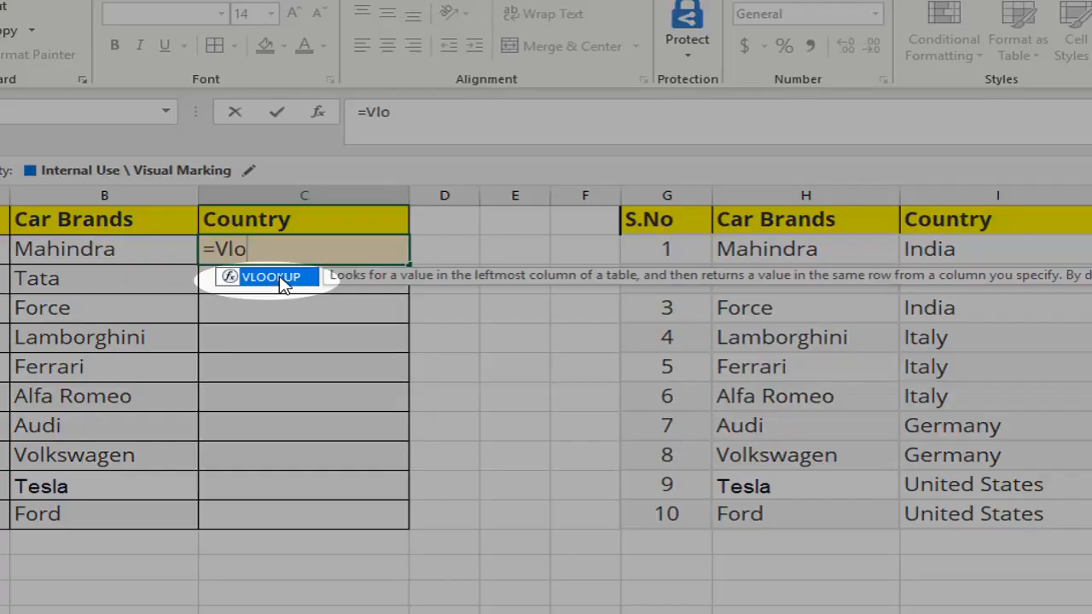
pyautogui.doubleClick(271, 277)
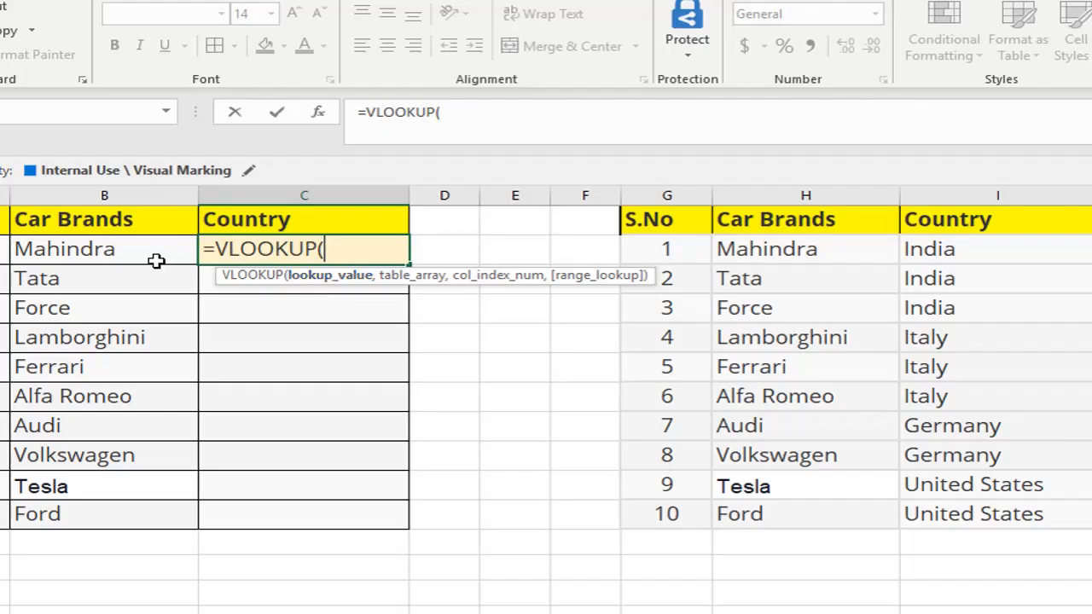
pyautogui.click(119, 249)
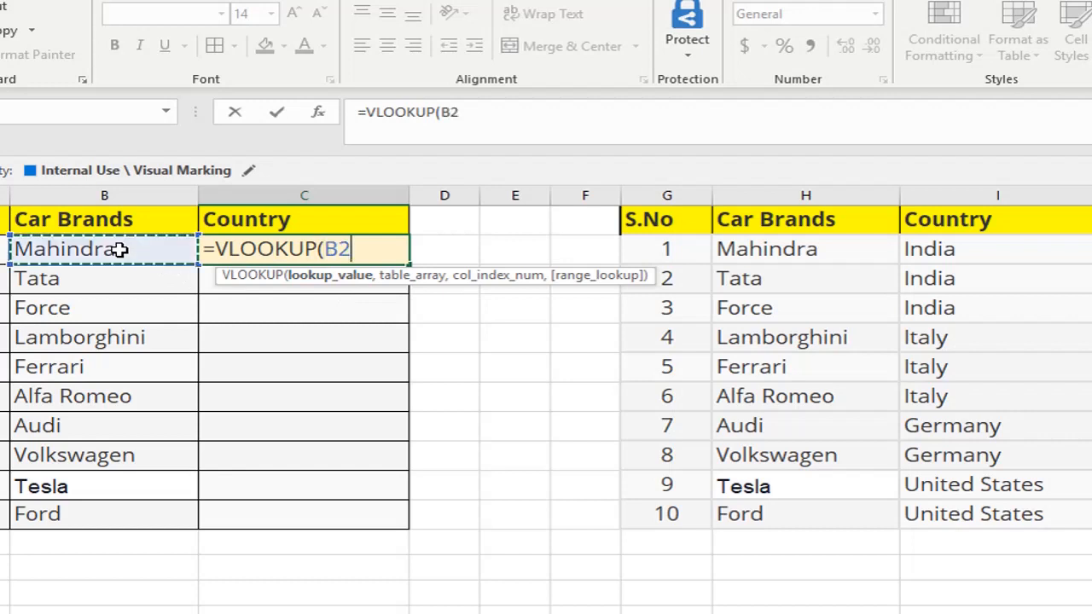
pyautogui.write(',')
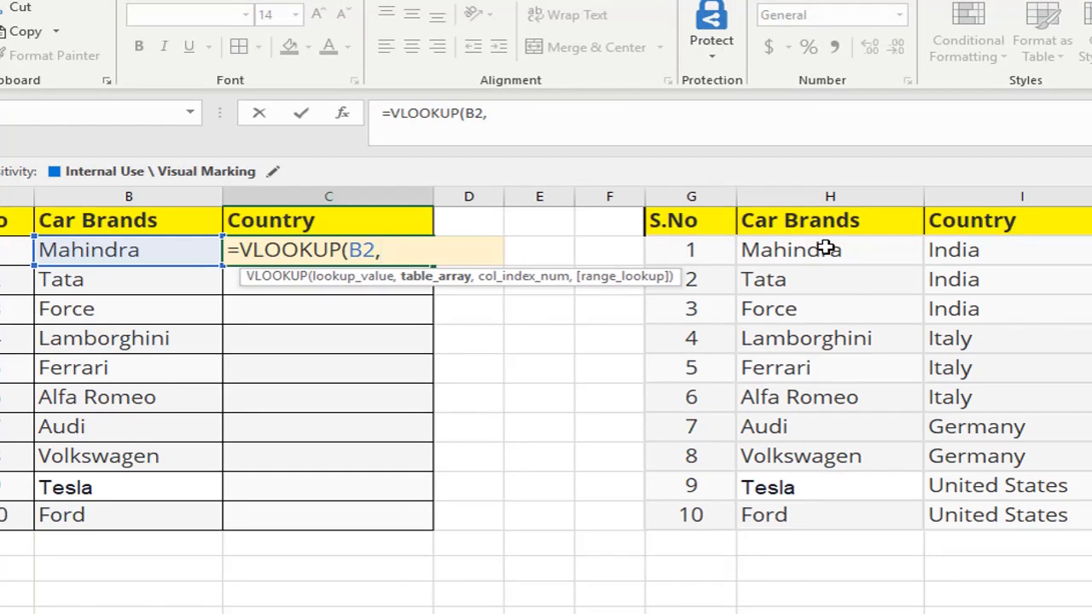
# Complete the VLOOKUP in C2 with table array H2:I11, column index 2 and range lookup 0, and enter it
pyautogui.moveTo(826, 247); pyautogui.dragTo(994, 512)
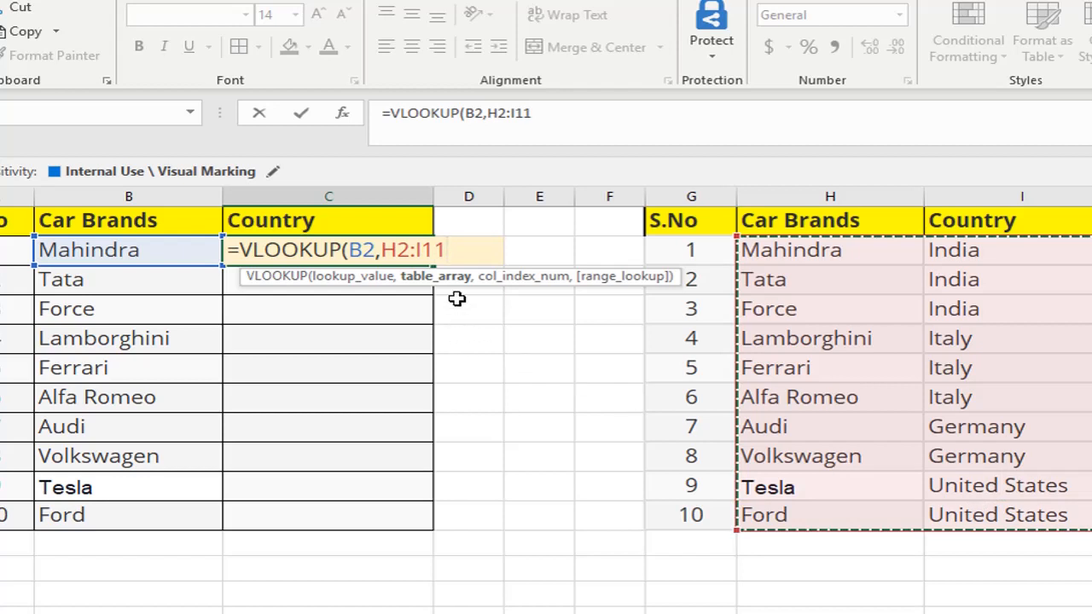
pyautogui.write(',')
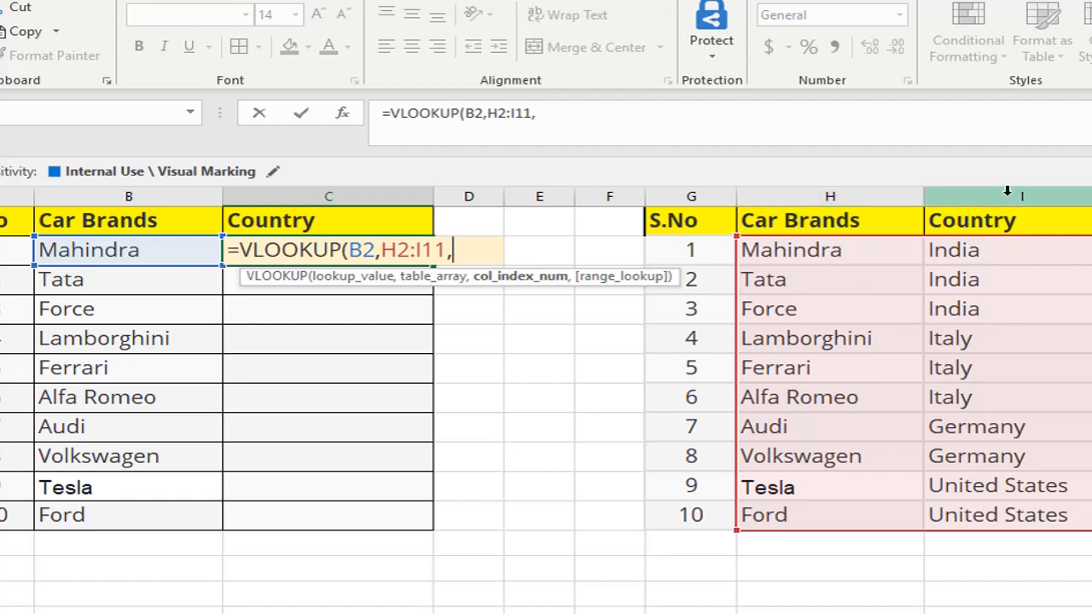
pyautogui.write('2')
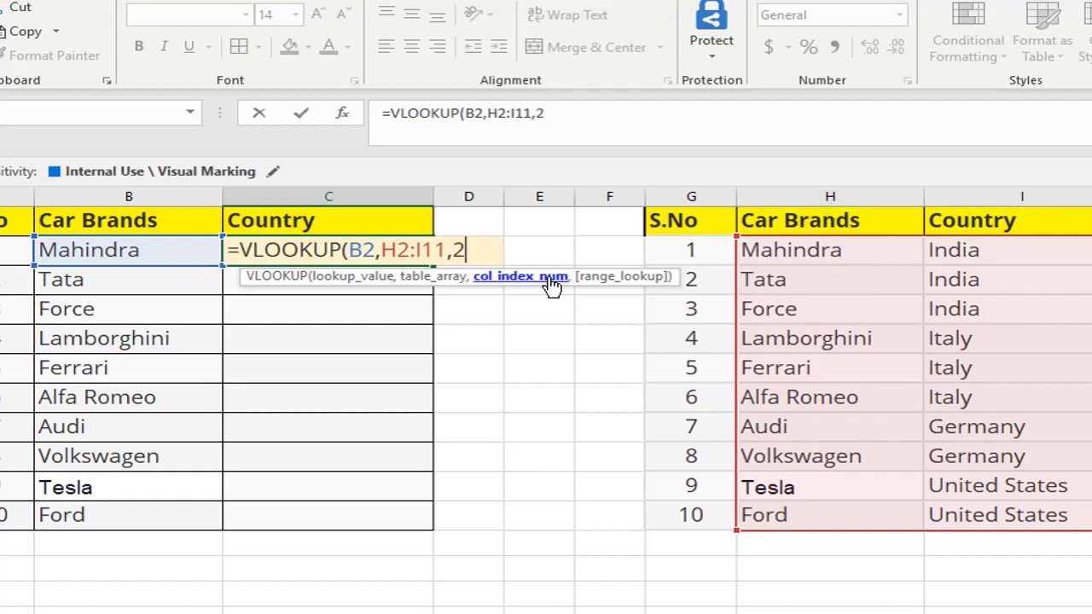
pyautogui.write(',')
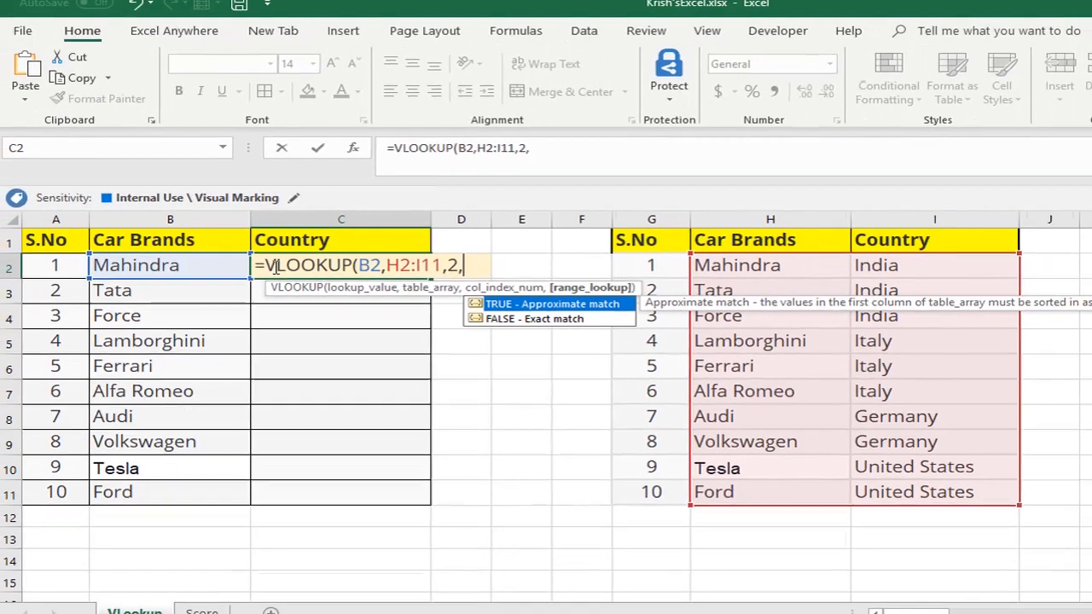
pyautogui.write('F')
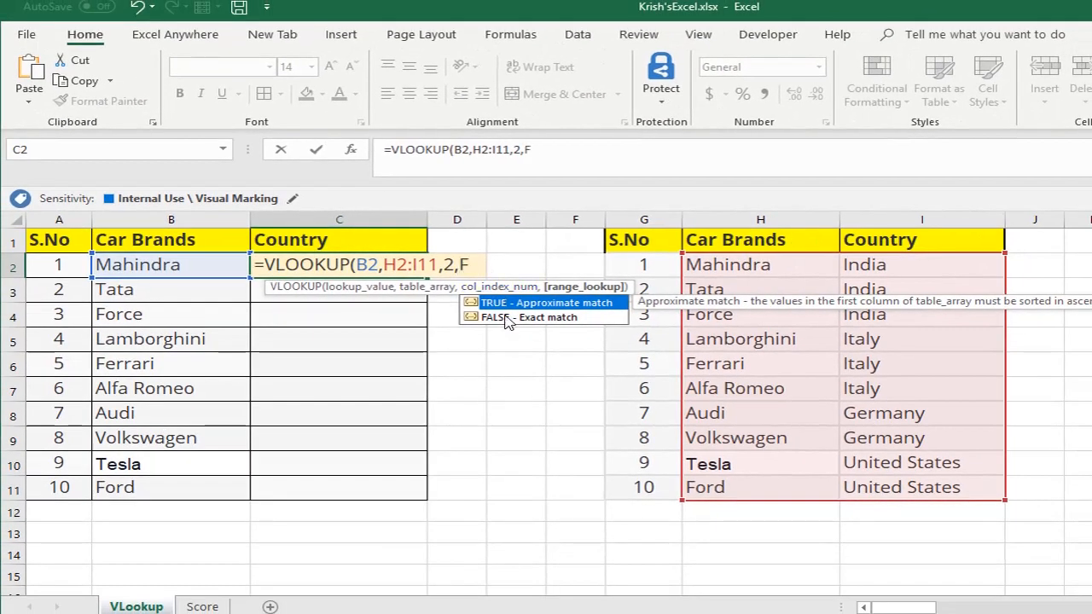
pyautogui.press('BackSpace')
pyautogui.write('0')
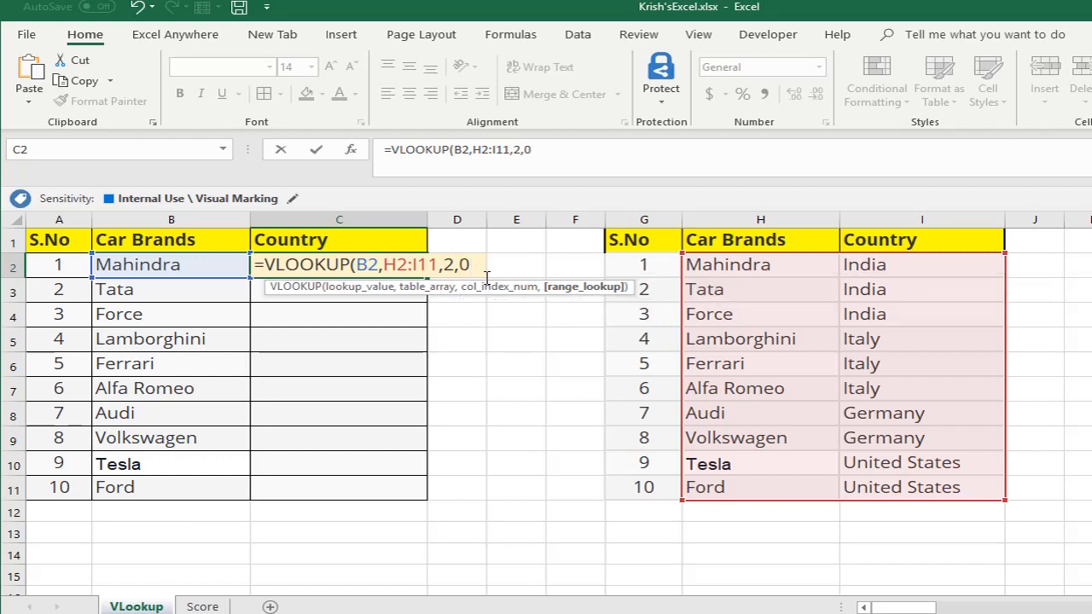
pyautogui.write(')')
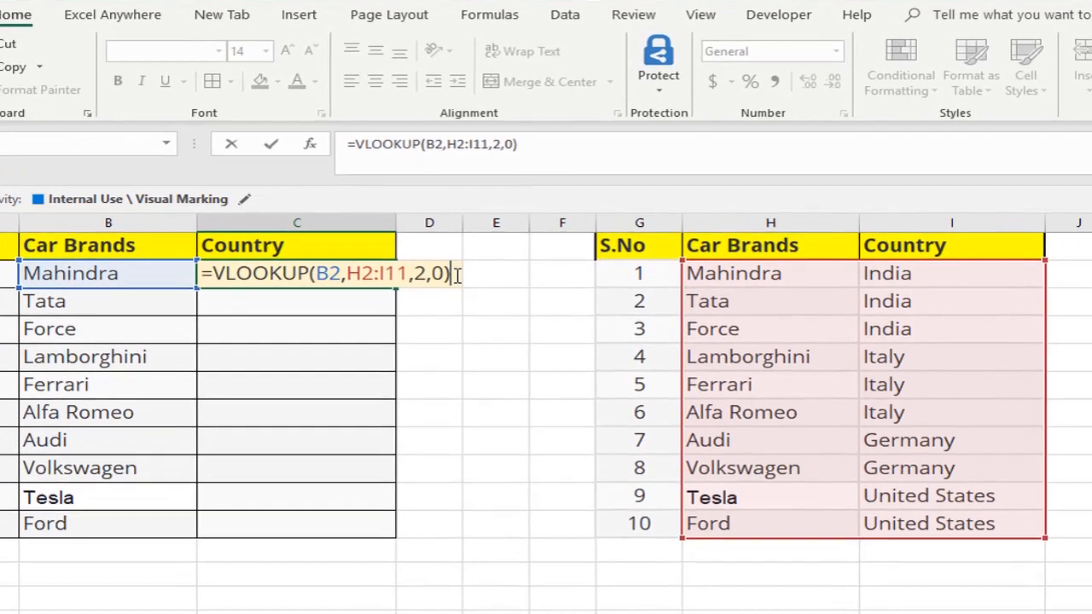
pyautogui.press('Return')
# Inspect the references used by the VLOOKUP formula in cell C2
pyautogui.click(391, 275)
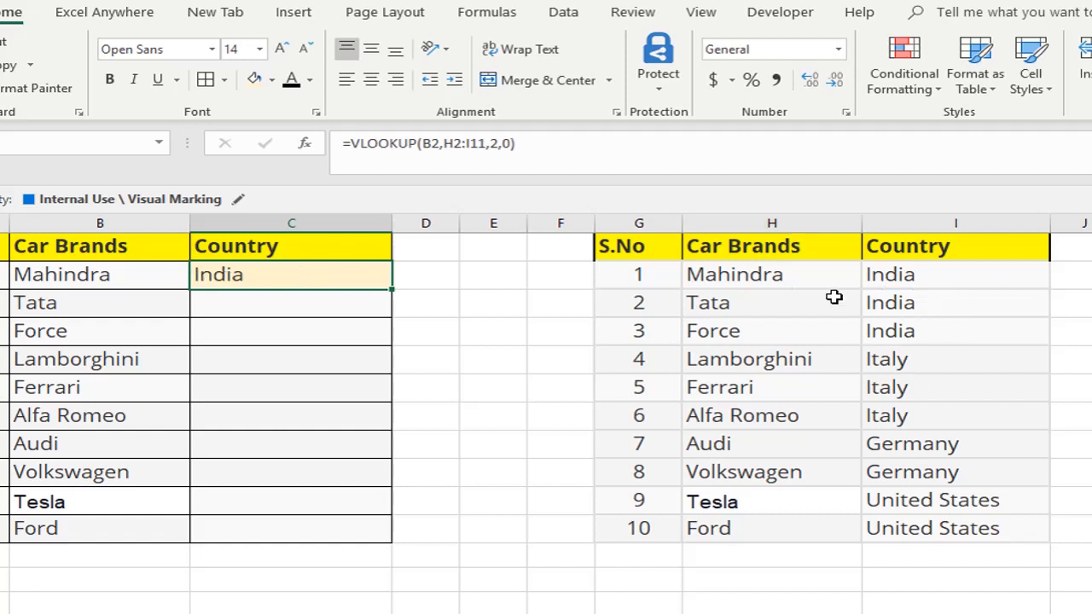
pyautogui.click(551, 141)
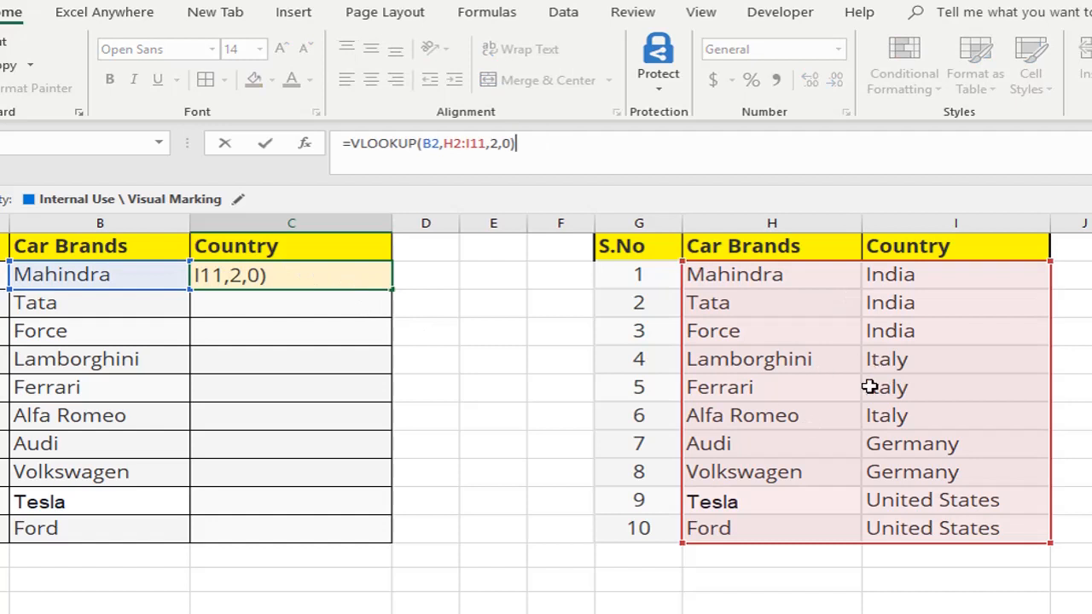
pyautogui.hotkey('ctrl', 'Return')
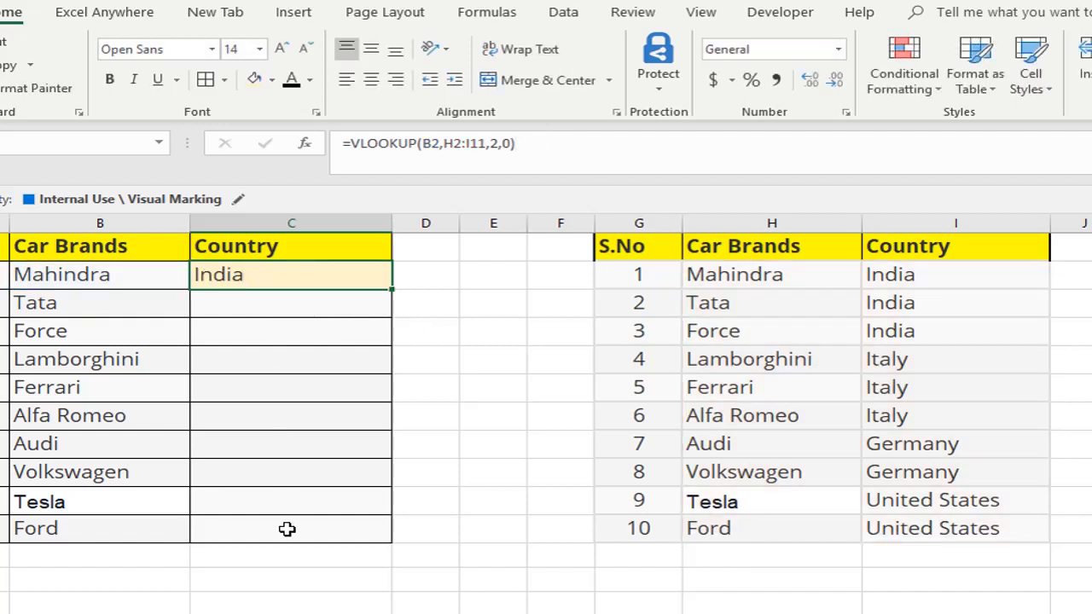
# Try copying the C2 formula into cells C3 through C11
pyautogui.hotkey('ctrl', 'c')
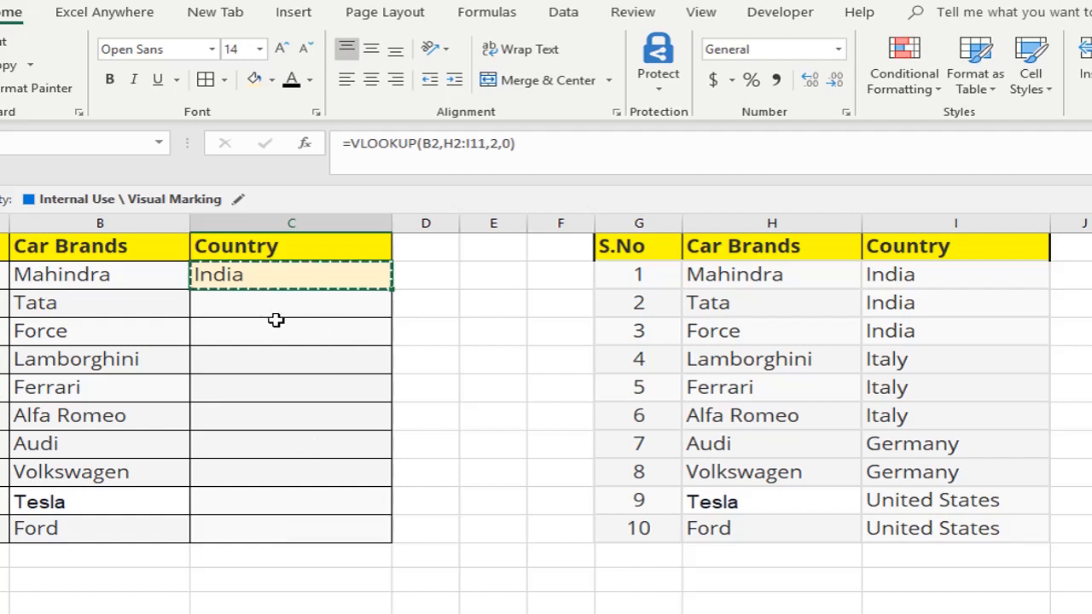
pyautogui.click(273, 314)
pyautogui.moveTo(273, 314); pyautogui.dragTo(291, 531)
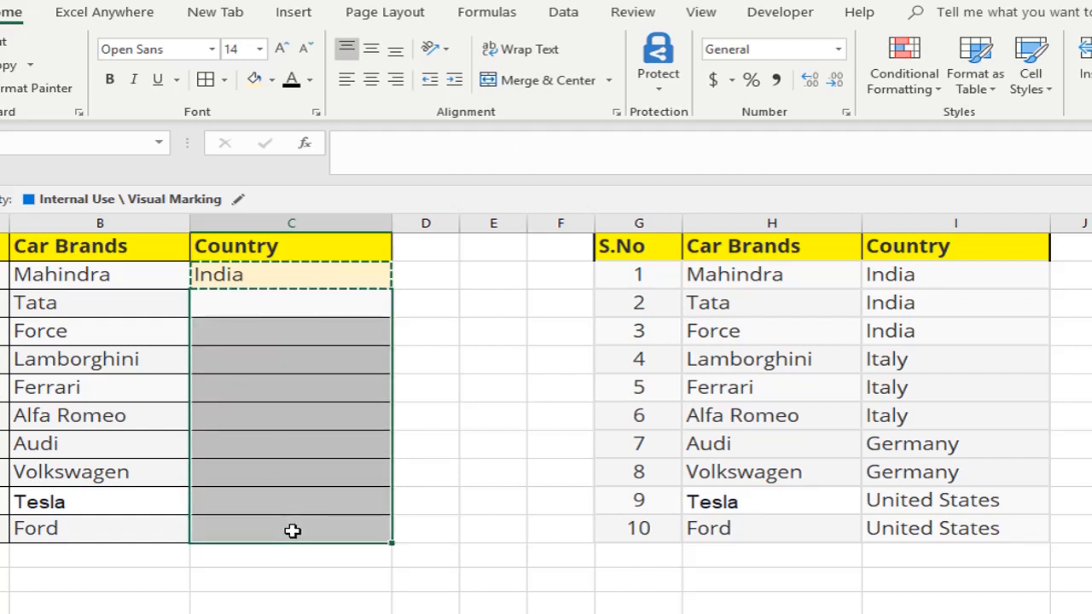
pyautogui.hotkey('ctrl', 'v')
pyautogui.hotkey('ctrl', 'z')
# Fill the VLOOKUP formula from C2 down to C11 and check the copied formula in C5
pyautogui.click(302, 282)
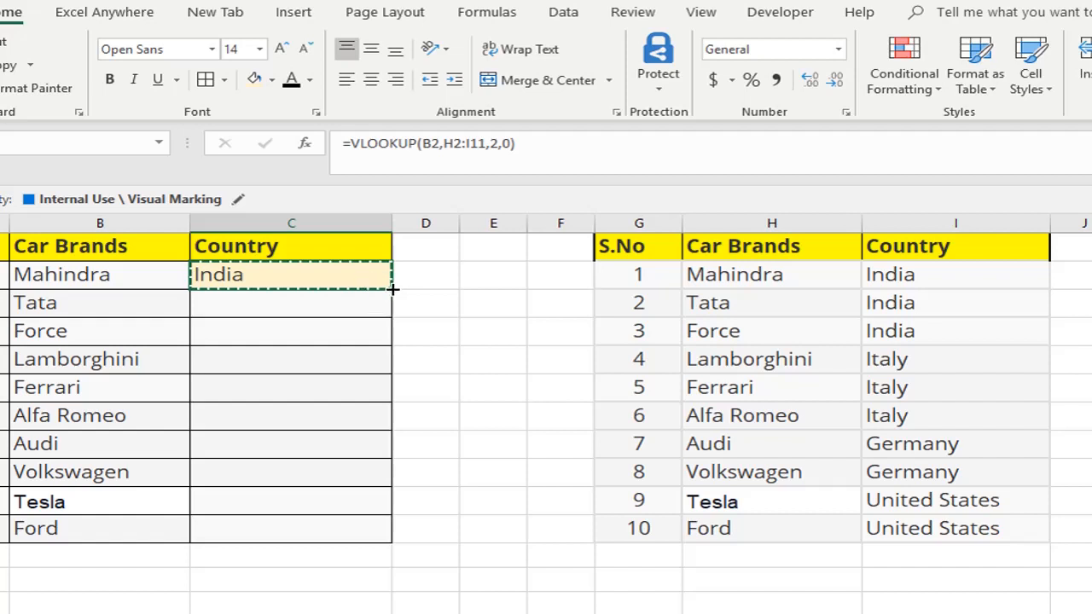
pyautogui.moveTo(392, 290); pyautogui.dragTo(414, 540)
pyautogui.click(274, 361)
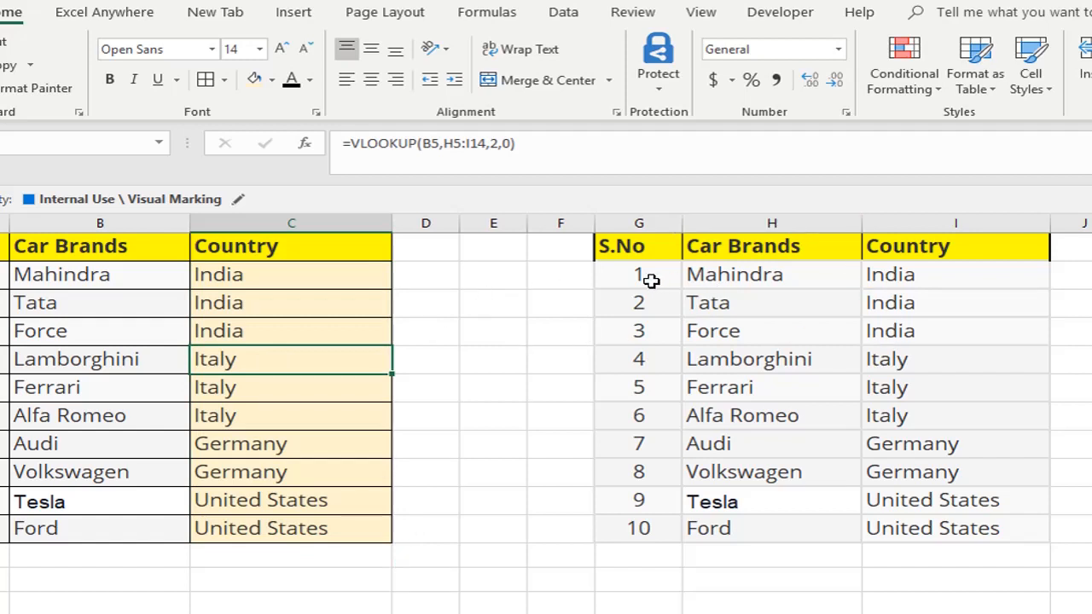
# Move the reference table in columns G to I onto a new sheet and return to the VLookup sheet
pyautogui.moveTo(636, 245); pyautogui.dragTo(1000, 507)
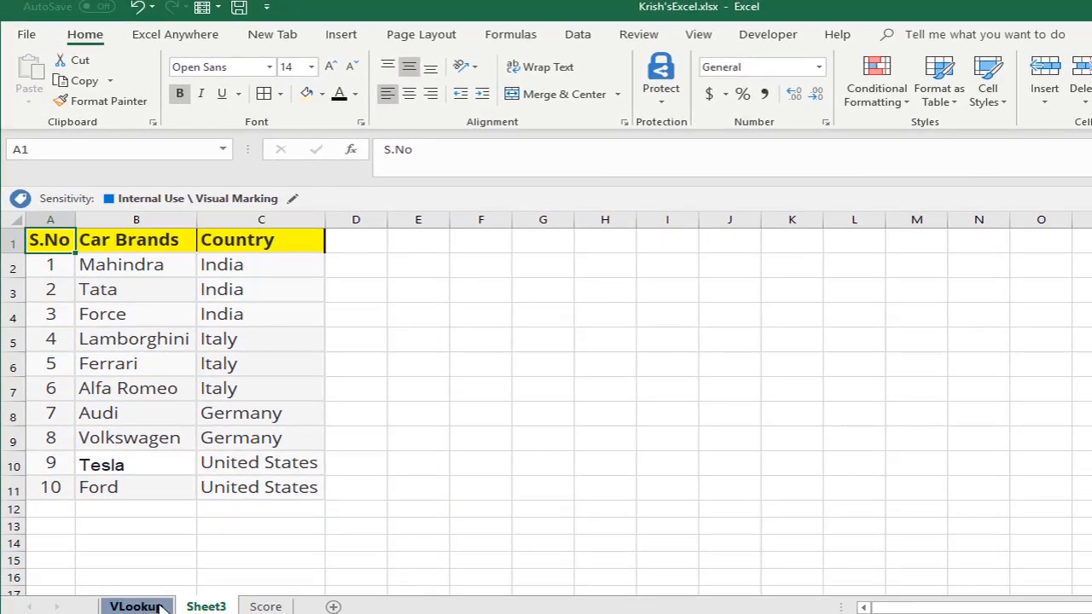
pyautogui.click(136, 607)
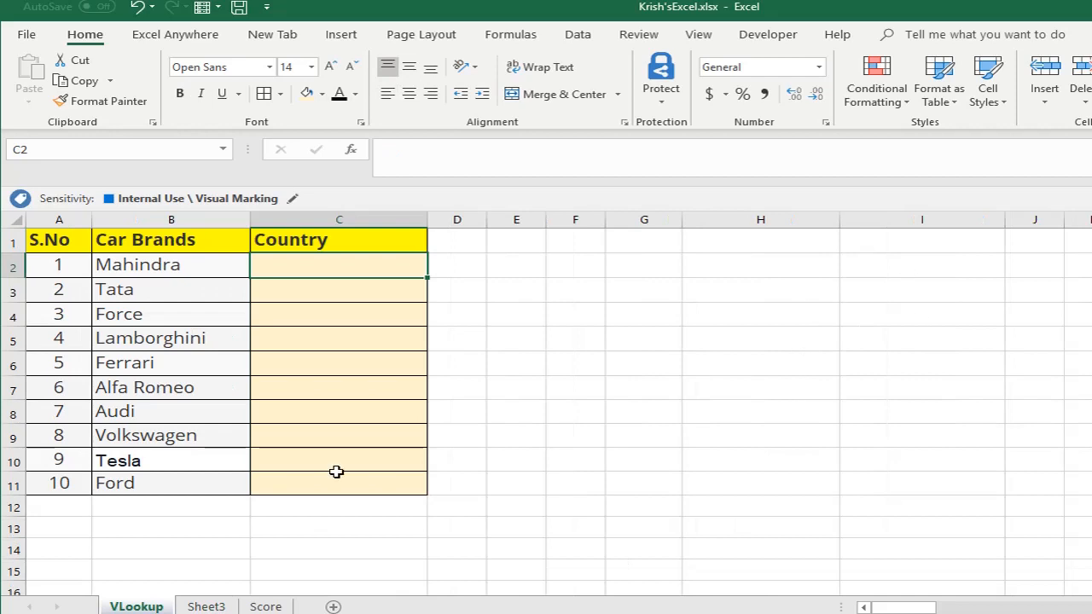
# Begin a new VLOOKUP formula in the emptied cell C2 using B2 as the lookup value
pyautogui.write('=vlo')
pyautogui.press('Tab')
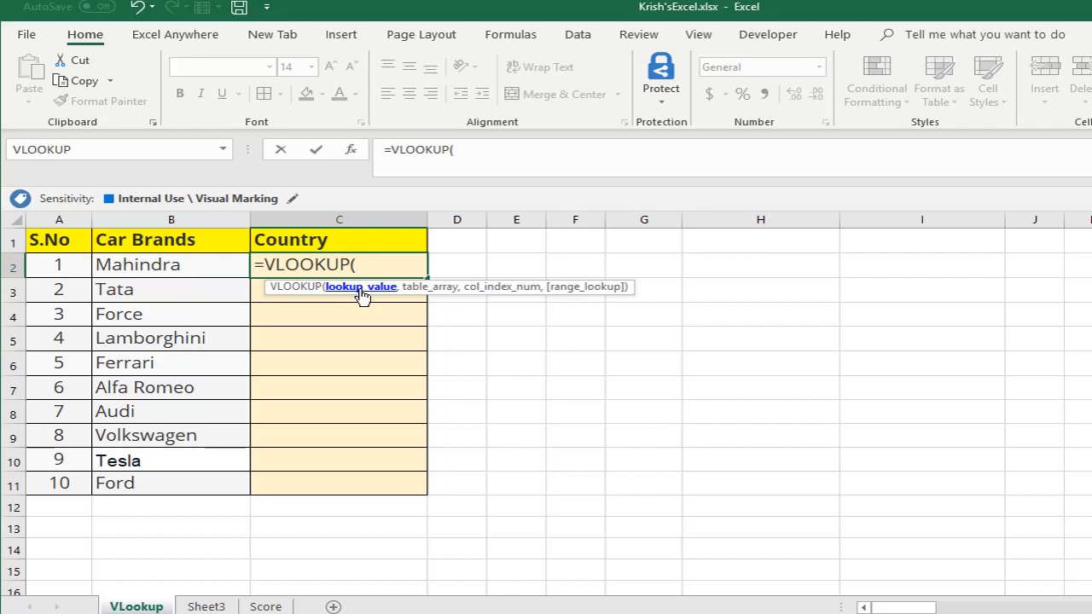
pyautogui.click(220, 259)
pyautogui.write(',')
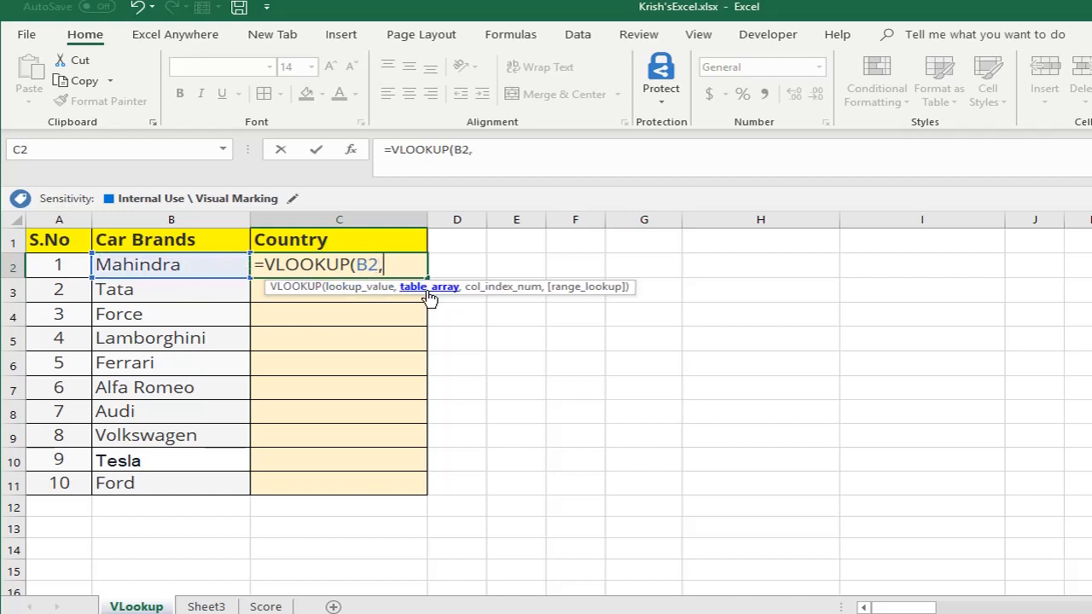
# Set the formula's table array to B2:C11 on Sheet3 and make it absolute as Sheet3!$B$2:$C$11
pyautogui.click(205, 606)
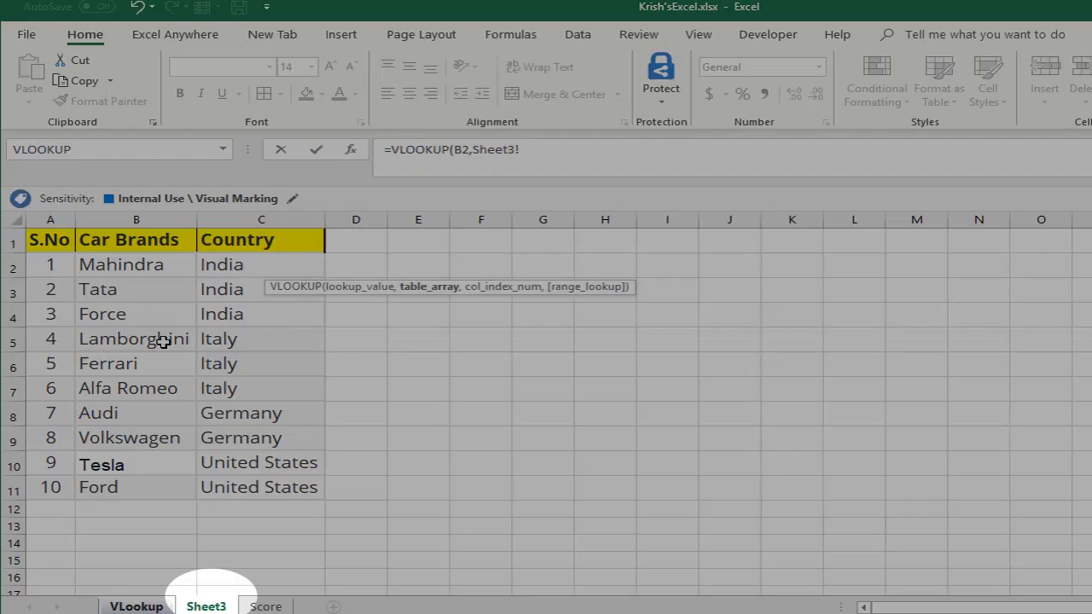
pyautogui.click(147, 264)
pyautogui.moveTo(147, 264); pyautogui.dragTo(259, 485)
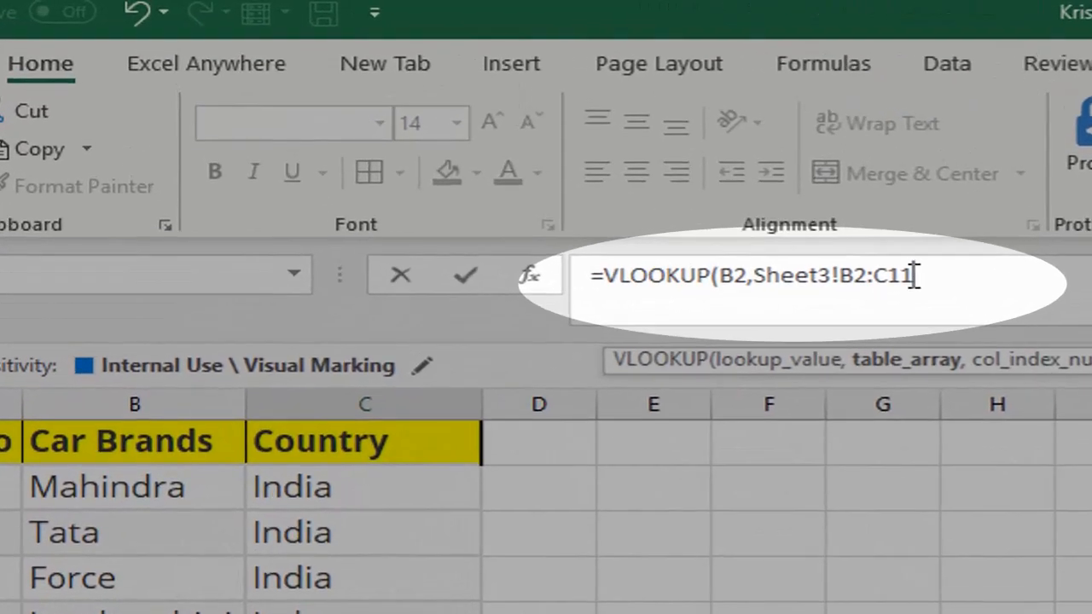
pyautogui.press('F4')
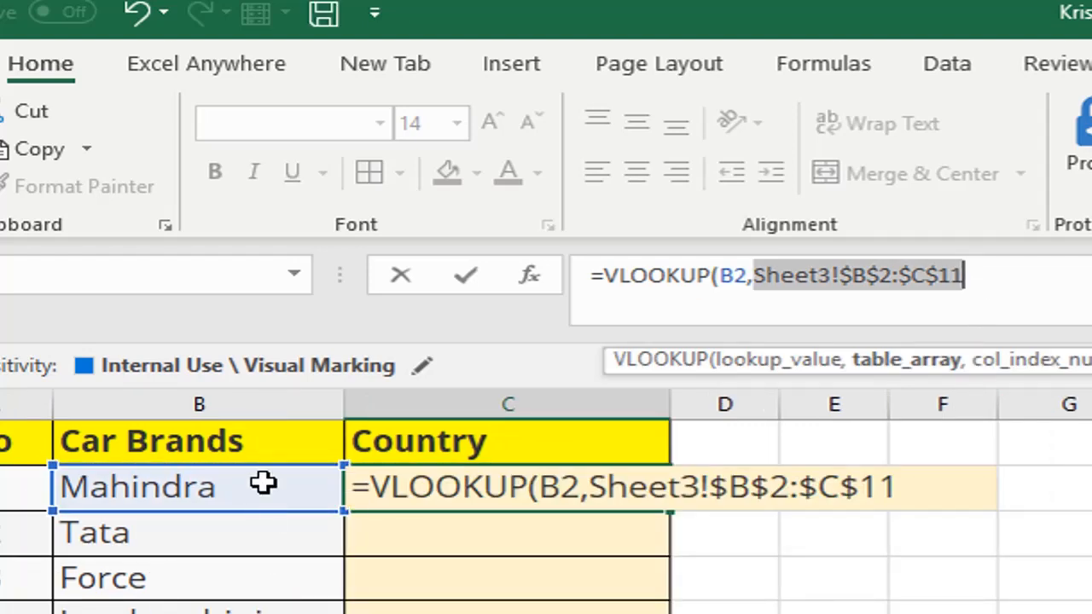
pyautogui.click(1091, 283)
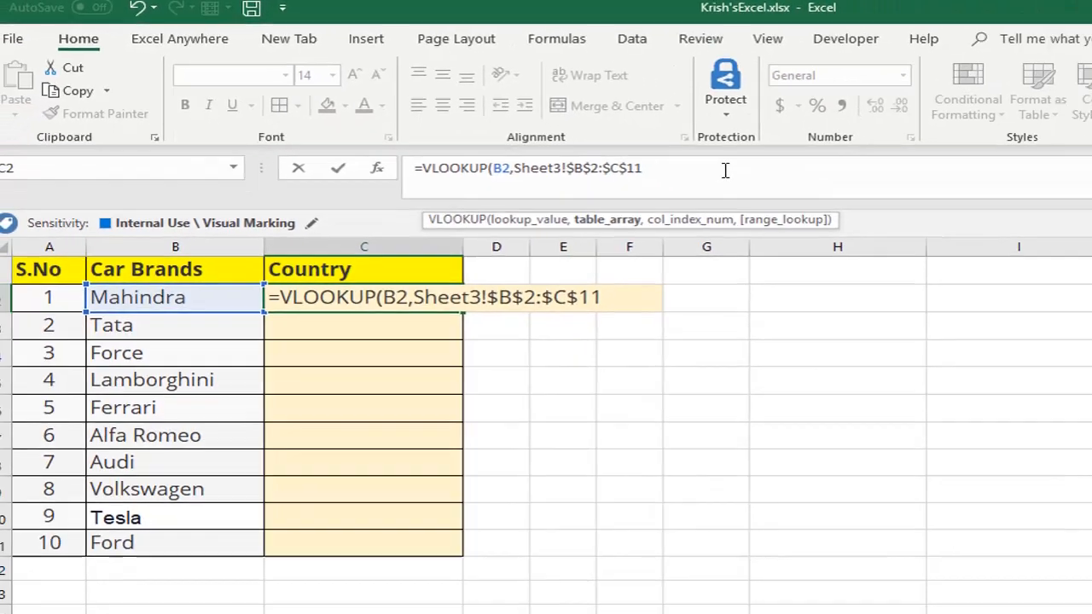
pyautogui.write(',')
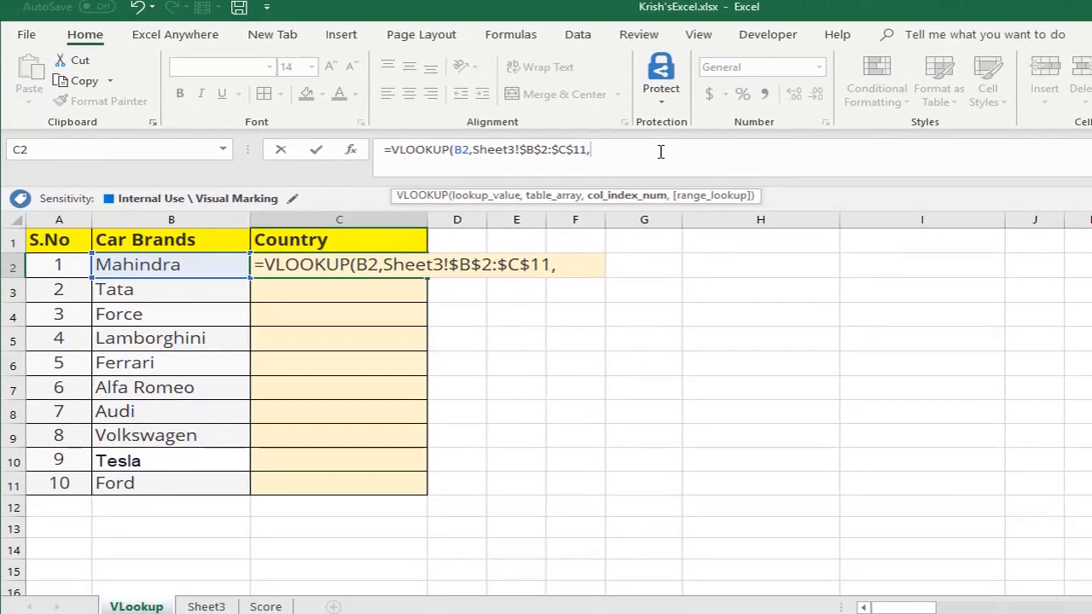
# Finish the cross-sheet VLOOKUP with column index 2 and range lookup 0, removing the stray Sheet3 reference, and enter it
pyautogui.click(205, 607)
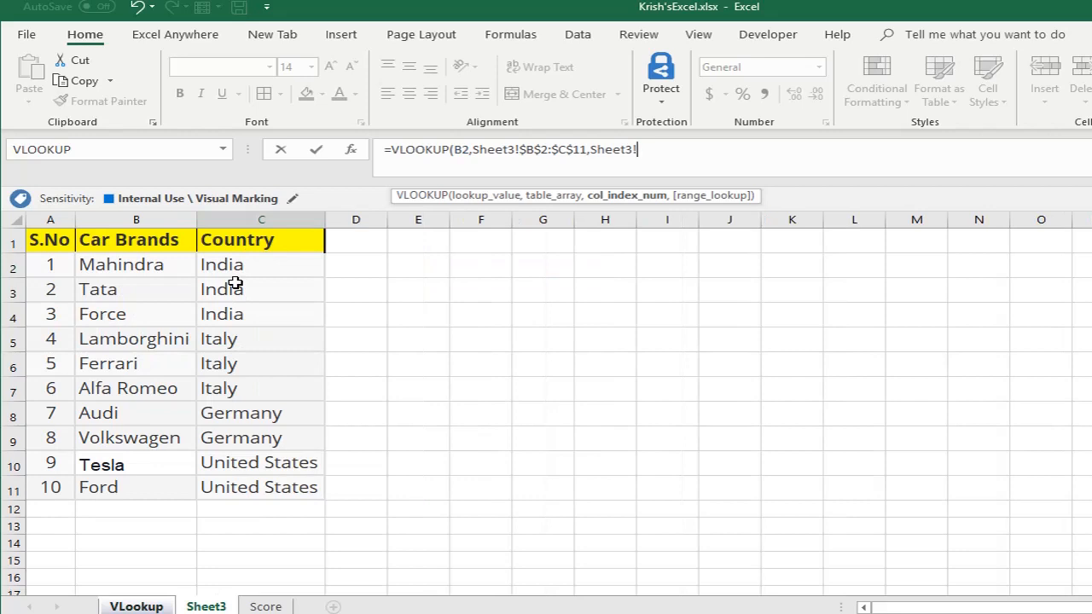
pyautogui.press('BackSpace')
pyautogui.press('BackSpace')
pyautogui.press('BackSpace')
pyautogui.press('BackSpace')
pyautogui.press('BackSpace')
pyautogui.press('BackSpace')
pyautogui.press('BackSpace')
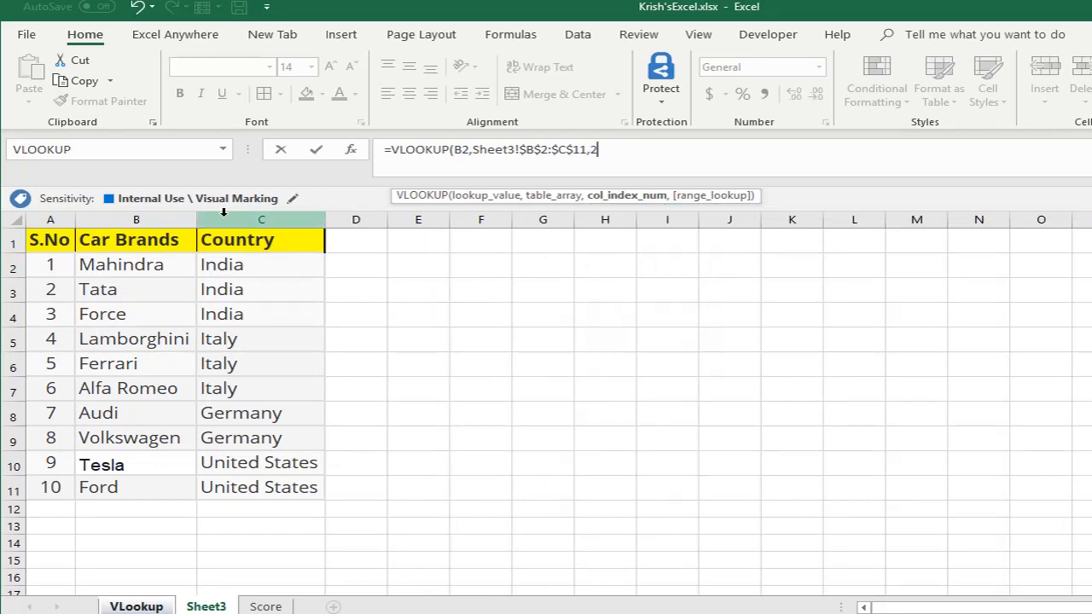
pyautogui.write(',0')
pyautogui.press('Return')
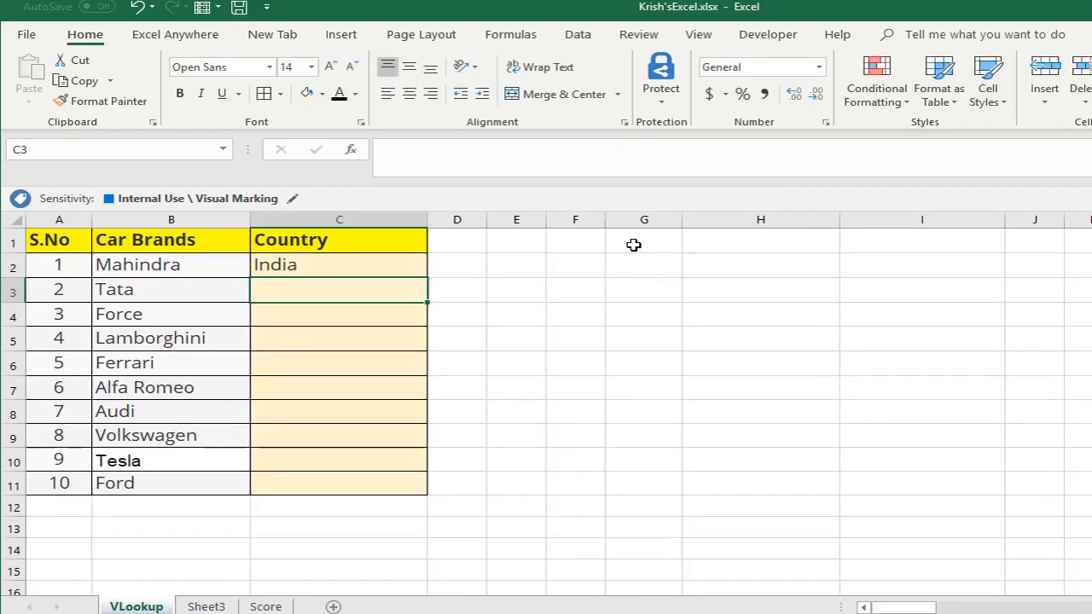
# Fill the cross-sheet VLOOKUP formula from C2 down to C11 and check the copied formula in C3
pyautogui.click(320, 265)
pyautogui.click(203, 266)
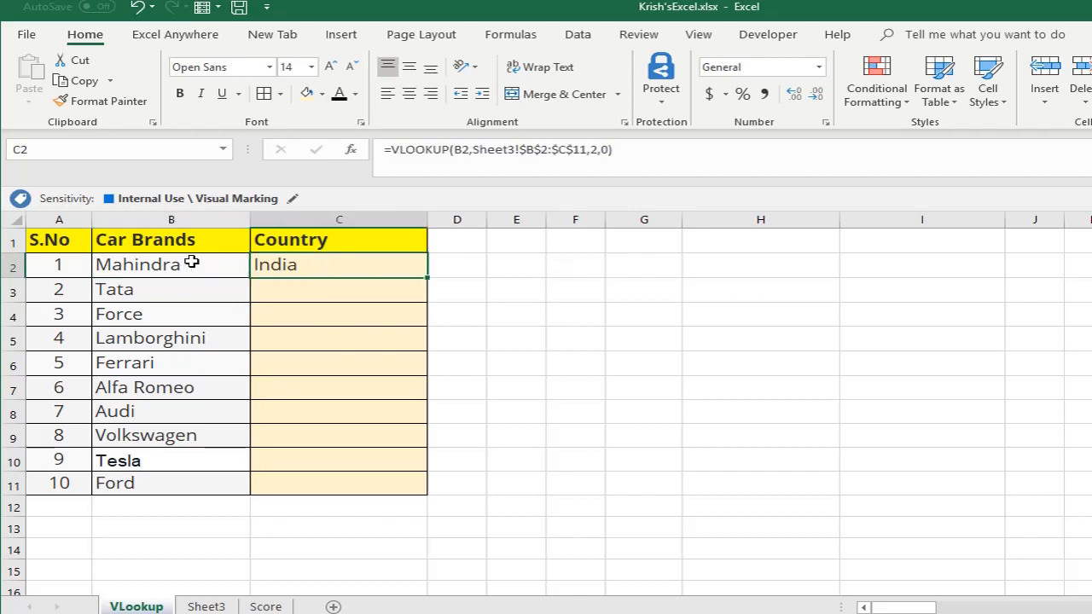
pyautogui.click(313, 266)
pyautogui.moveTo(428, 279); pyautogui.dragTo(419, 491)
pyautogui.click(312, 290)
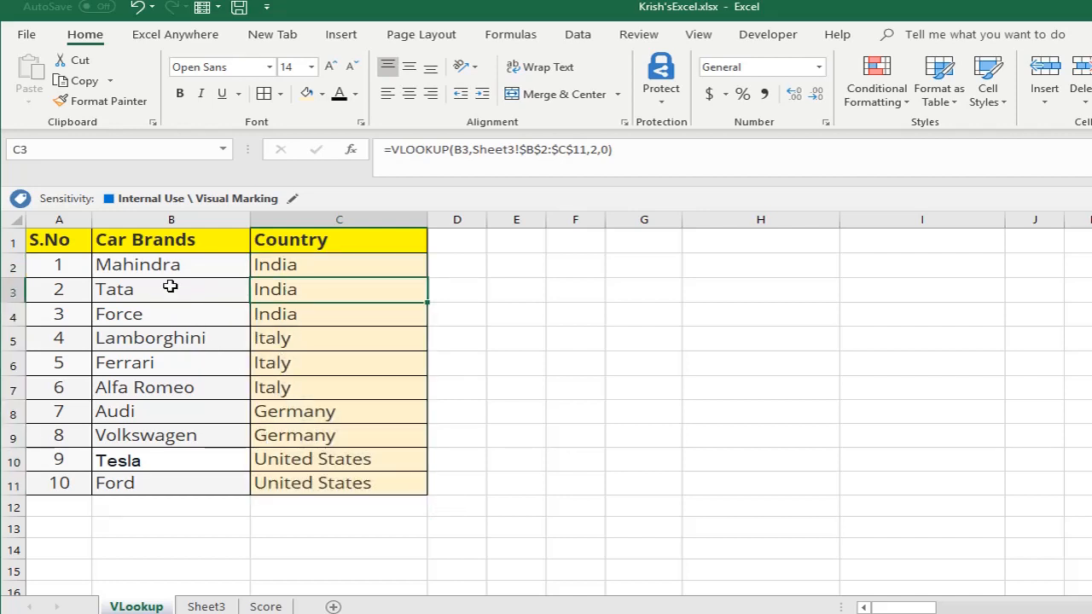
pyautogui.click(173, 437)
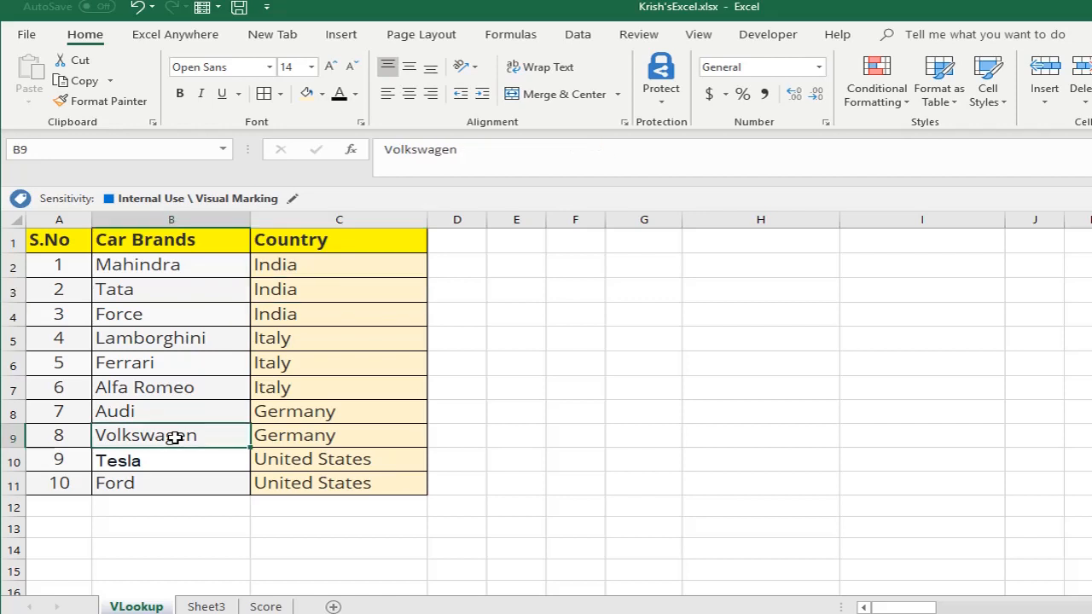
# Clear the VLOOKUP formulas from the Country cells C2:C11 on the VLookup sheet
pyautogui.moveTo(282, 266); pyautogui.dragTo(335, 481)
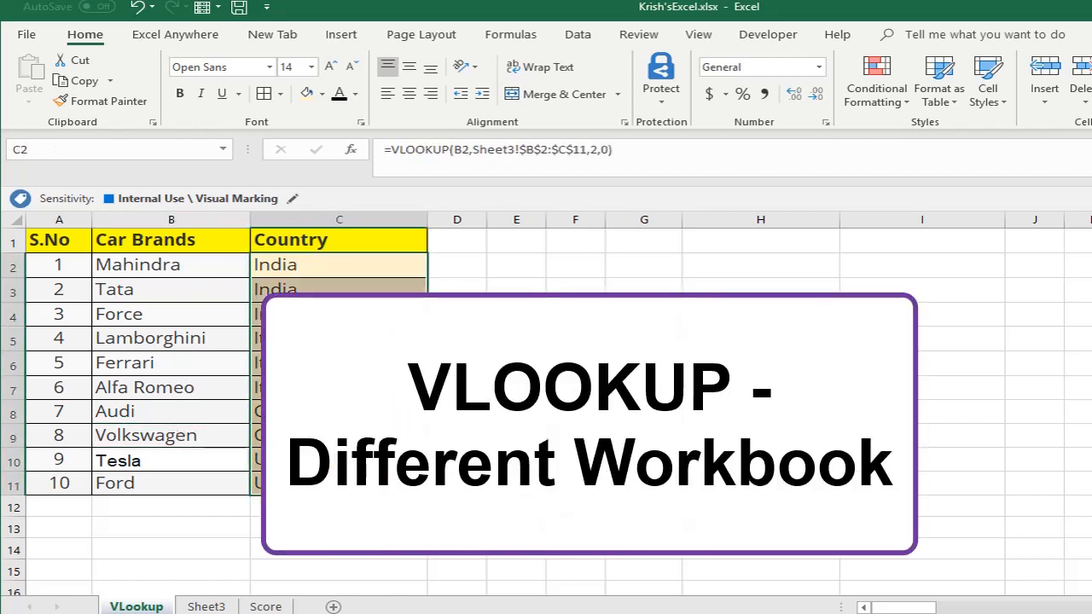
pyautogui.press('Delete')
# Copy the whole car brand table from Sheet3 into Sheet1 of the Book2 workbook, starting at A1
pyautogui.hotkey('ctrl', 'pagedown')
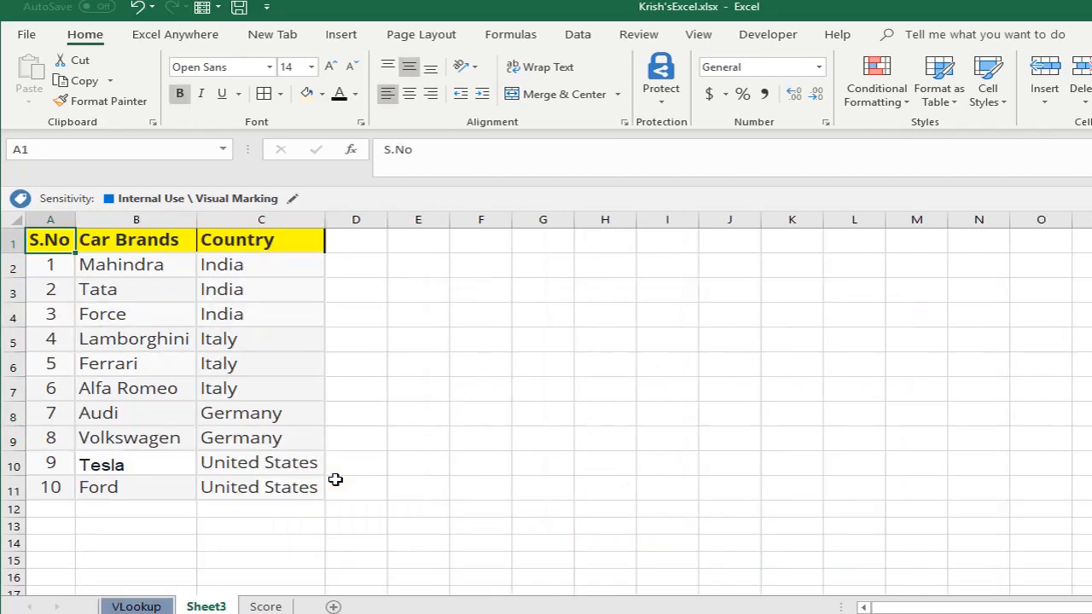
pyautogui.hotkey('ctrl', 'a')
pyautogui.hotkey('ctrl', 'c')
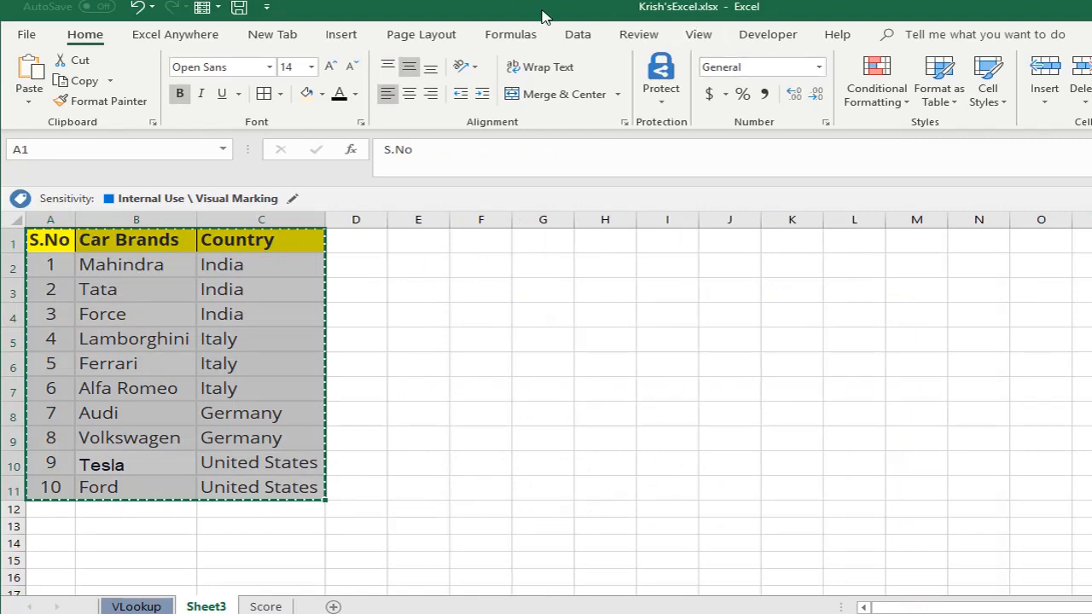
pyautogui.hotkey('alt', 'Tab')
pyautogui.hotkey('ctrl', 'v')
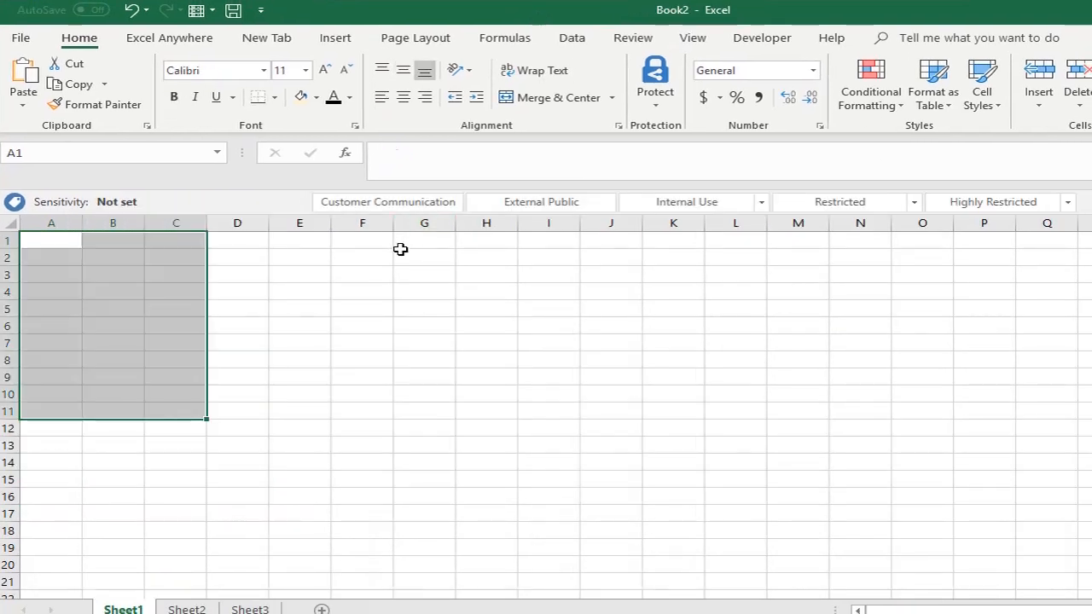
# Return to the VLookup sheet of the original workbook and begin a VLOOKUP formula in C2 with B2 as the lookup value
pyautogui.hotkey('alt', 'Tab')
pyautogui.click(238, 307)
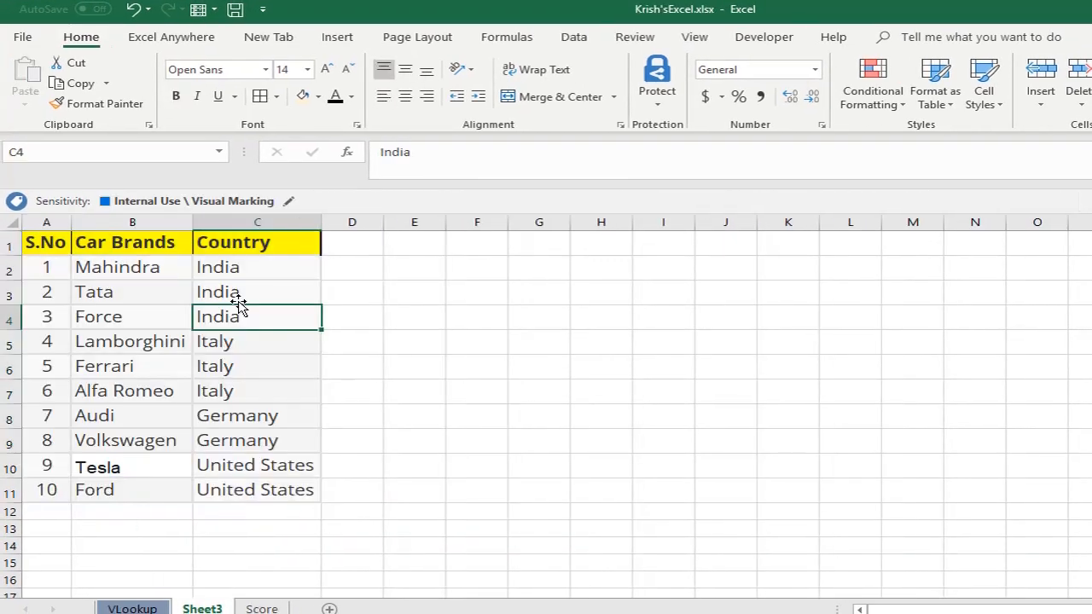
pyautogui.hotkey('ctrl', 'pageup')
pyautogui.click(294, 269)
pyautogui.hotkey('alt', 'Tab')
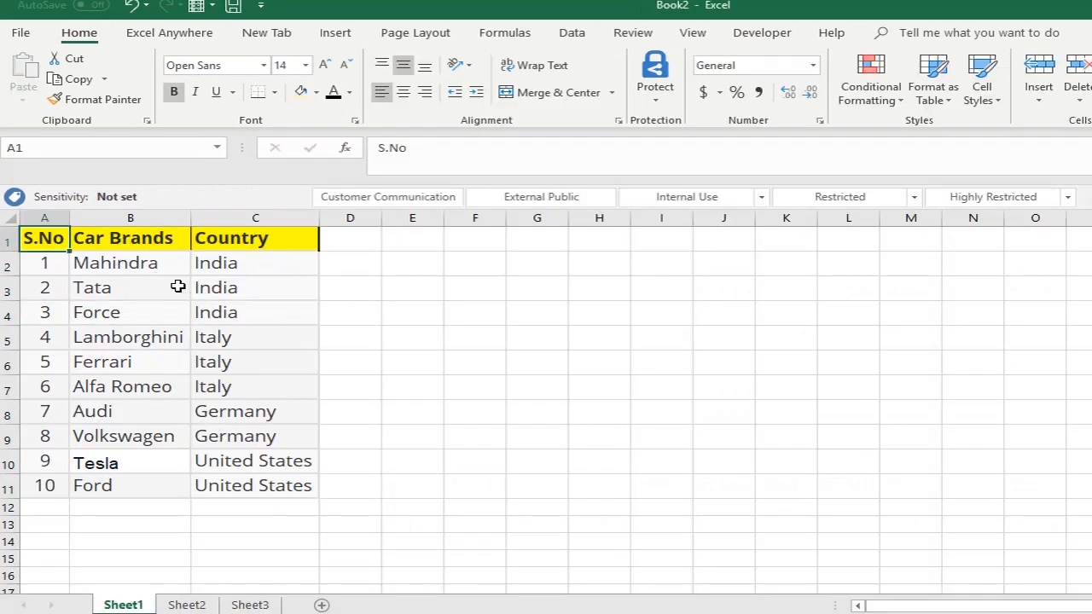
pyautogui.hotkey('alt', 'Tab')
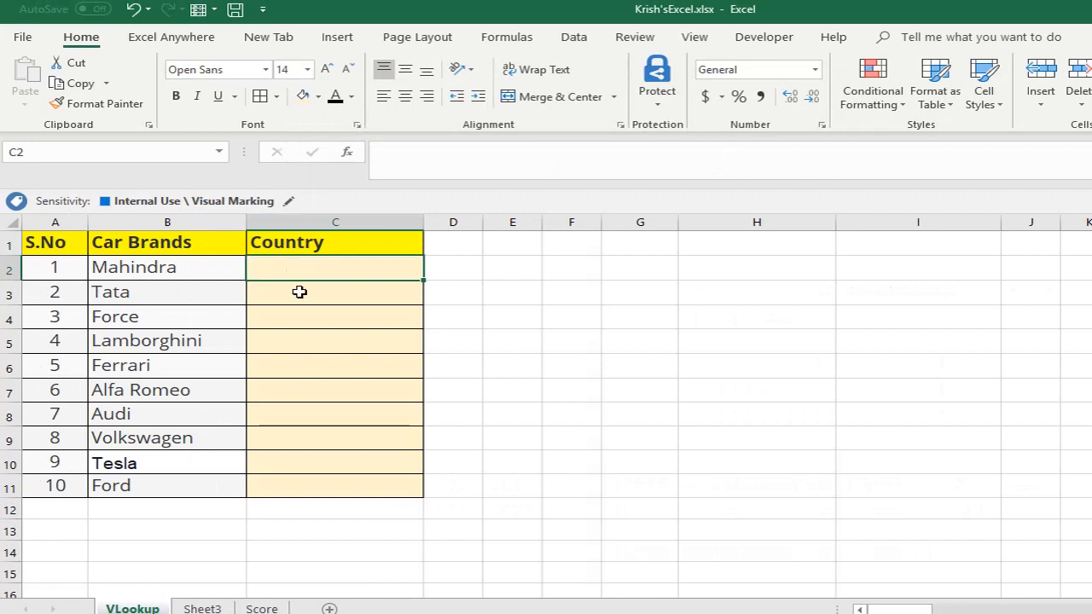
pyautogui.write('=VLOOKUP(')
pyautogui.click(219, 272)
pyautogui.write(',')
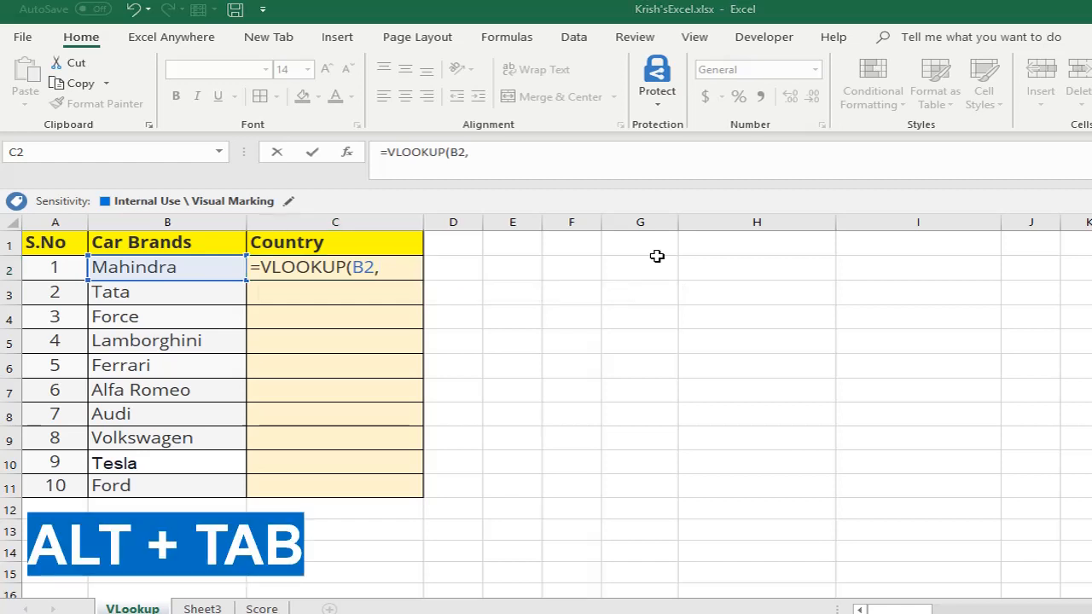
# Set the formula's table array to the absolute range $B$2:$C$11 on Sheet1 of Book2
pyautogui.hotkey('alt', 'Tab')
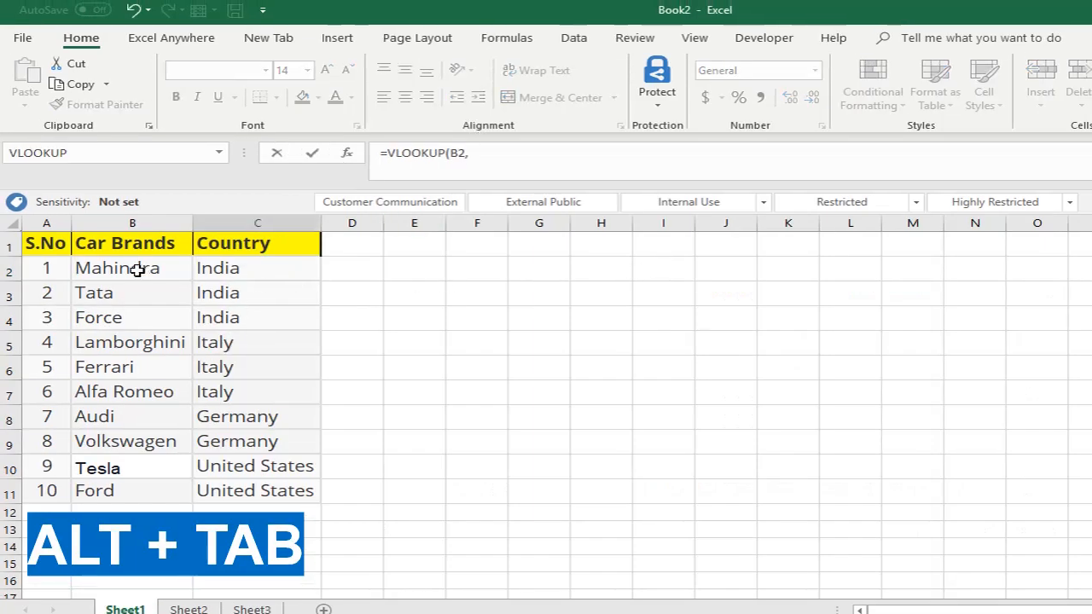
pyautogui.click(484, 155)
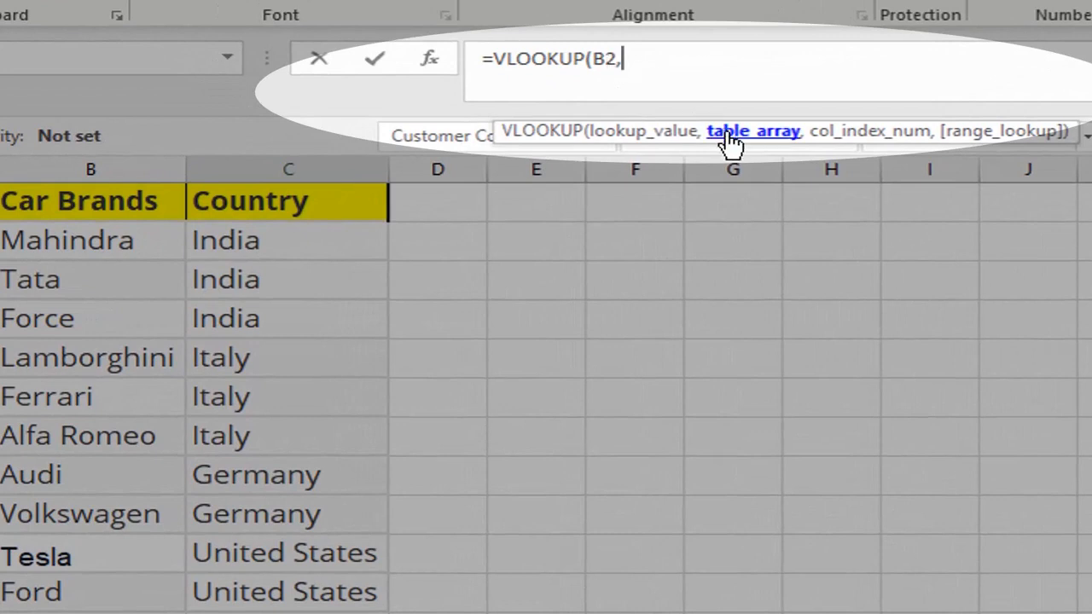
pyautogui.moveTo(170, 253); pyautogui.dragTo(288, 587)
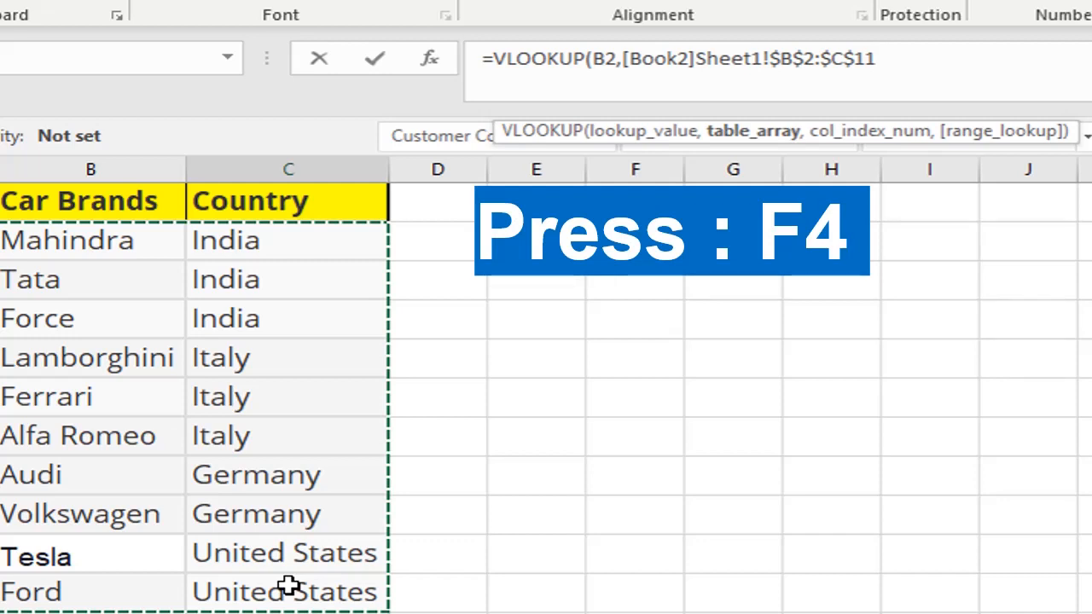
pyautogui.write(',')
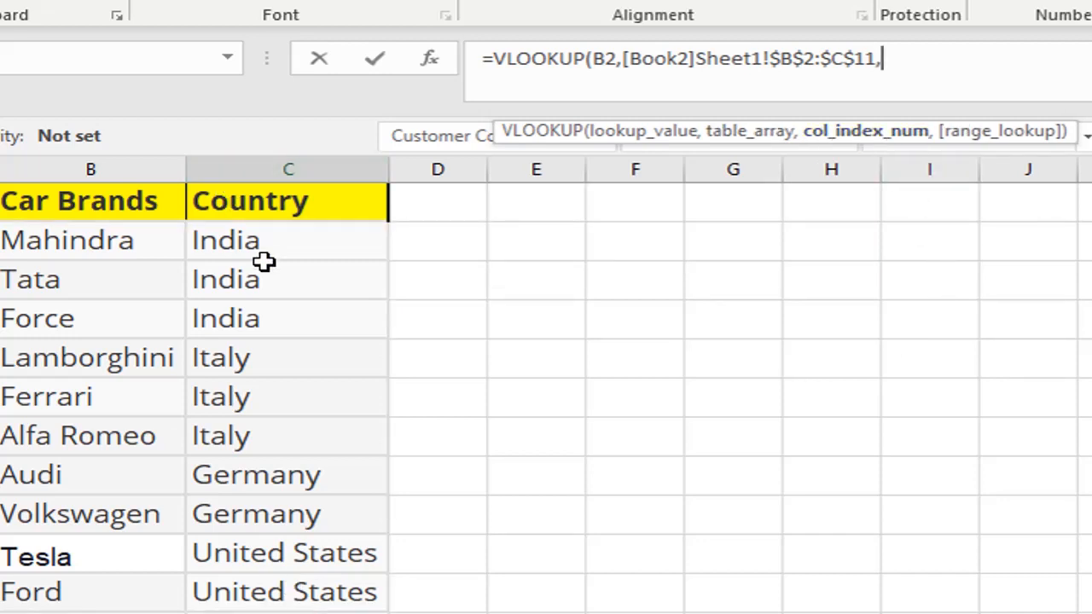
# Finish the cross-workbook VLOOKUP with column index 2 and range lookup 0, and fill it from C2 down to C11
pyautogui.write('2')
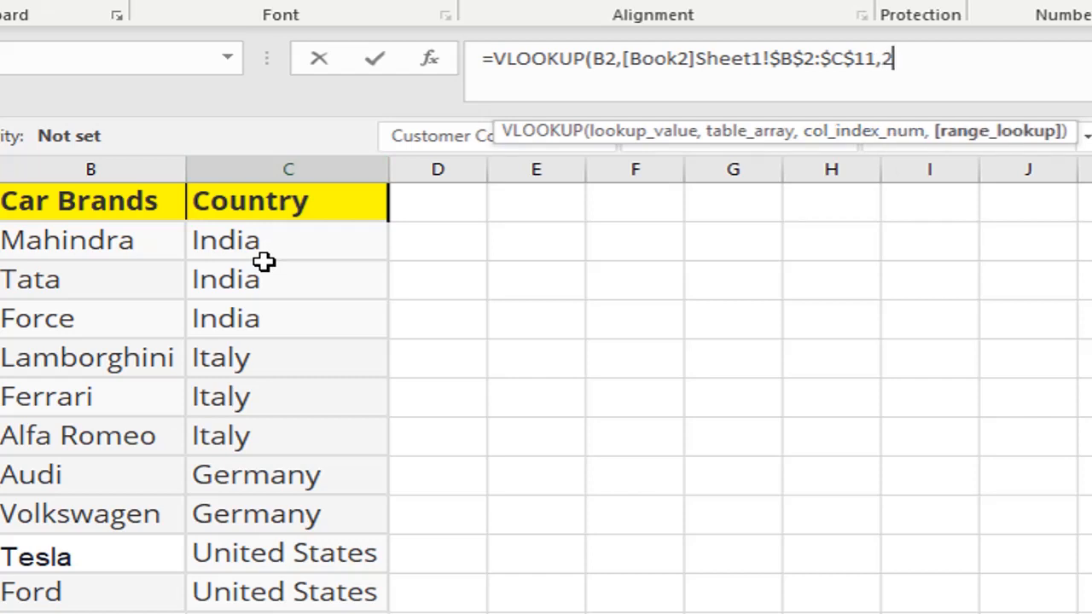
pyautogui.write(',0)')
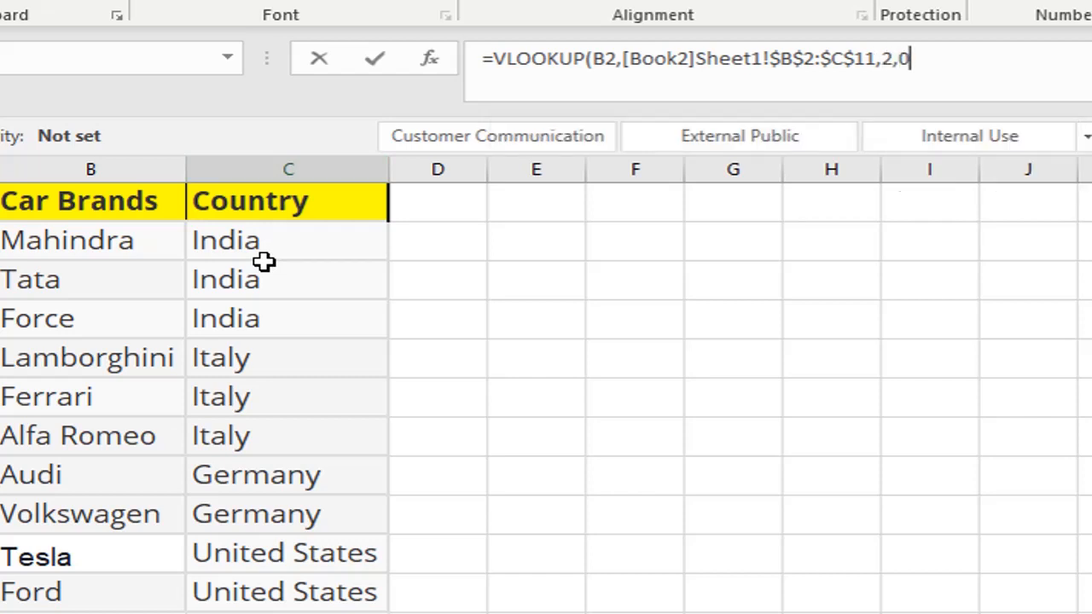
pyautogui.press('Return')
pyautogui.moveTo(550, 258); pyautogui.dragTo(529, 602)
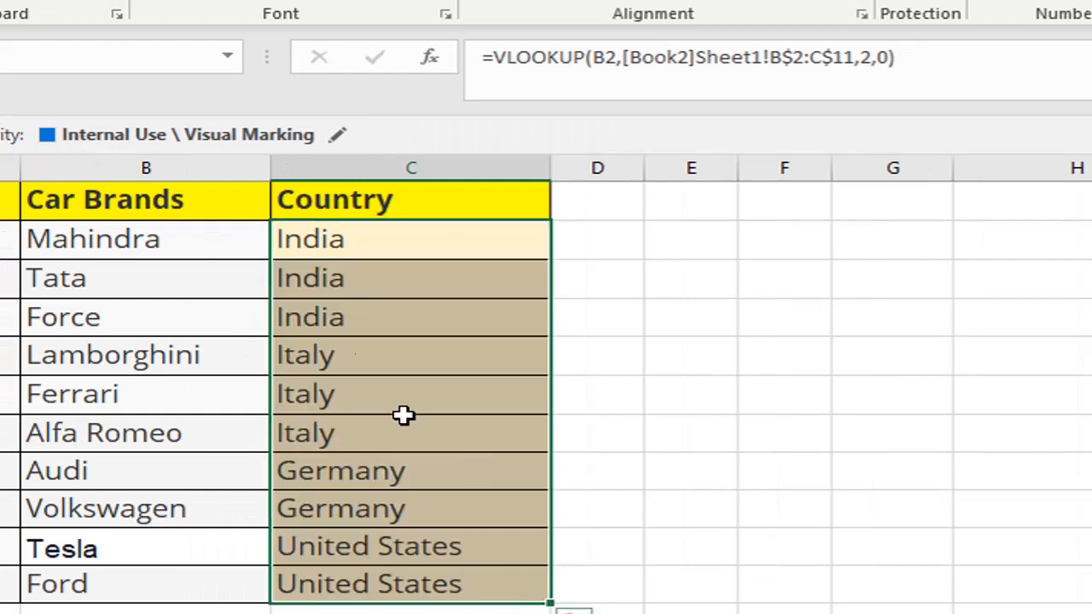
pyautogui.click(334, 240)
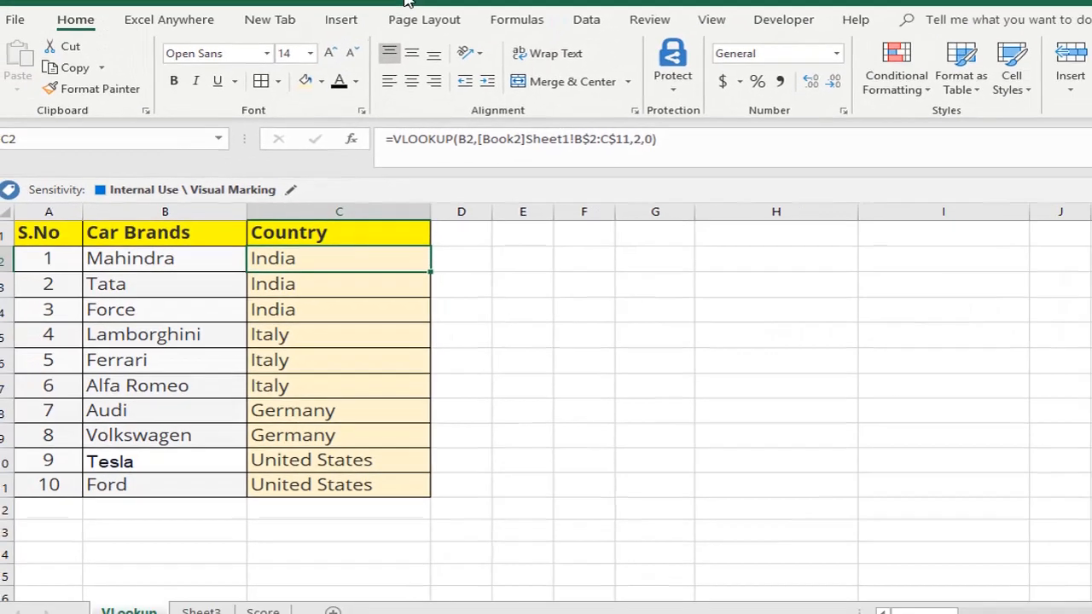
# On the Score sheet, remove "MOST RUNS IN AN INNINGS" from the merged title in C2
pyautogui.hotkey('ctrl', 'pagedown')
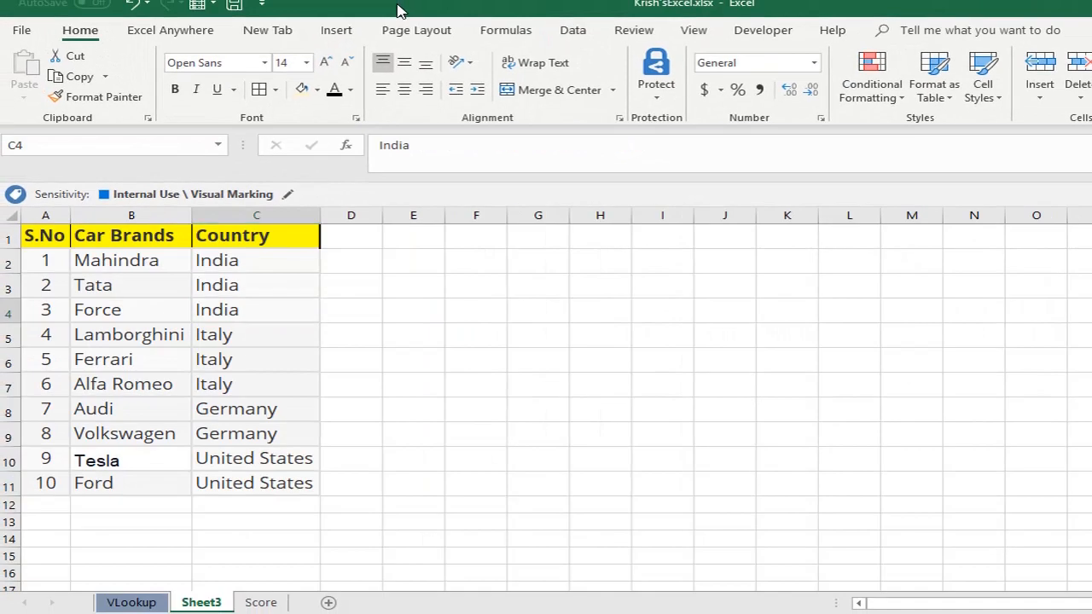
pyautogui.hotkey('ctrl', 'pagedown')
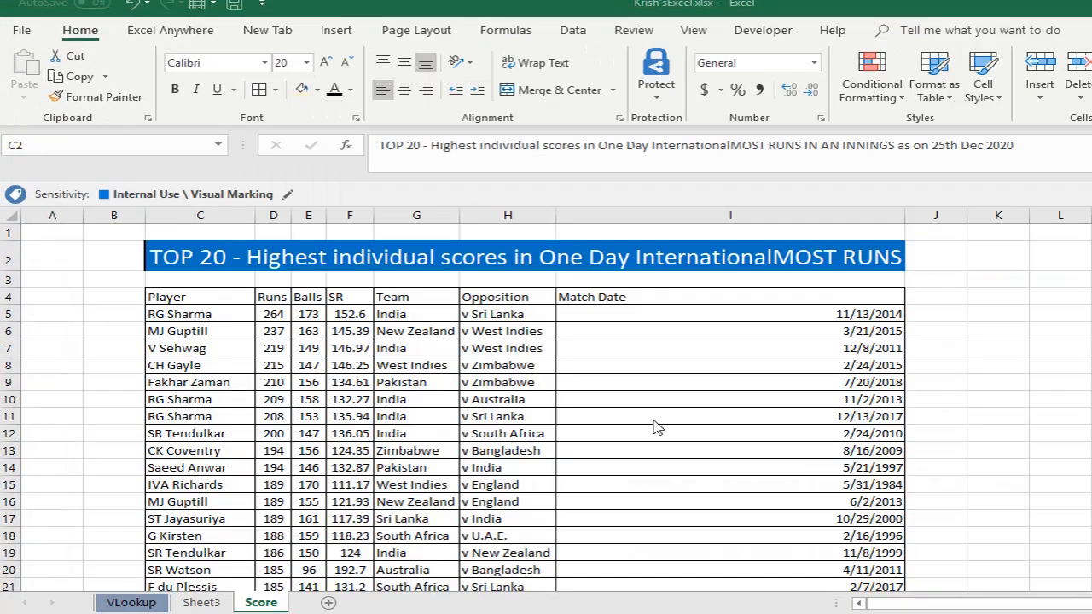
pyautogui.click(208, 314)
pyautogui.press('Up')
pyautogui.press('Up')
pyautogui.press('Up')
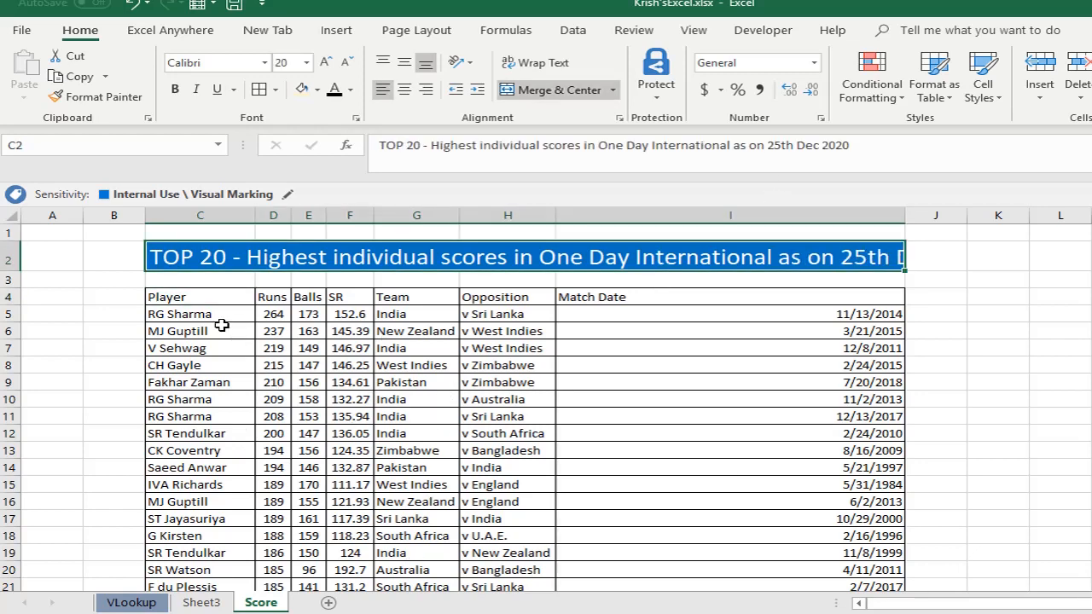
pyautogui.click(220, 330)
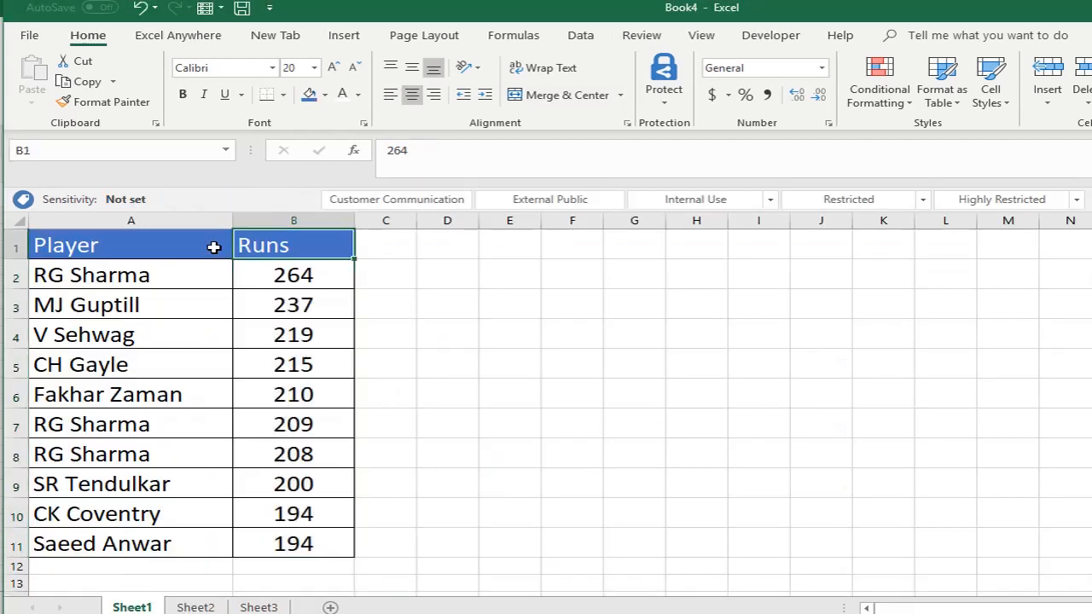
# Copy the Player and Runs table on Sheet1 of Book4 and paste the duplicate at F1
pyautogui.click(215, 246)
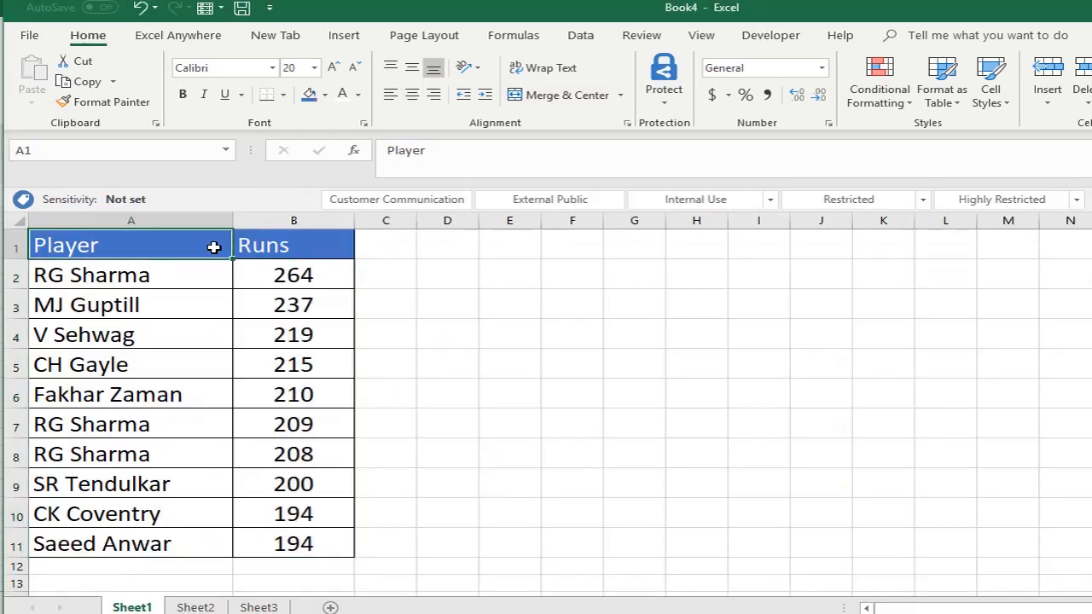
pyautogui.press('Down')
pyautogui.click(215, 247)
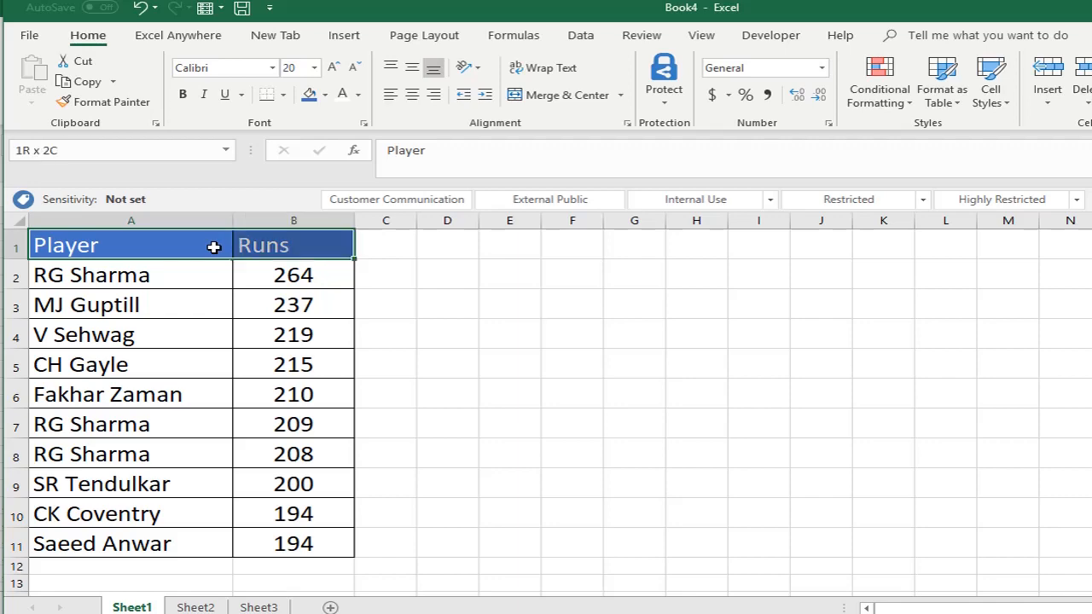
pyautogui.hotkey('ctrl', 'a')
pyautogui.hotkey('ctrl', 'c')
pyautogui.press('Right')
pyautogui.press('Right')
pyautogui.press('Right')
pyautogui.press('Right')
pyautogui.press('Right')
pyautogui.hotkey('ctrl', 'v')
pyautogui.press('Right')
pyautogui.press('Left')
pyautogui.hotkey('shift', 'Right')
pyautogui.hotkey('ctrl', 'shift', 'Down')
pyautogui.hotkey('ctrl', 'q')
pyautogui.press('Right')
pyautogui.press('Right')
pyautogui.press('Escape')
pyautogui.press('Escape')
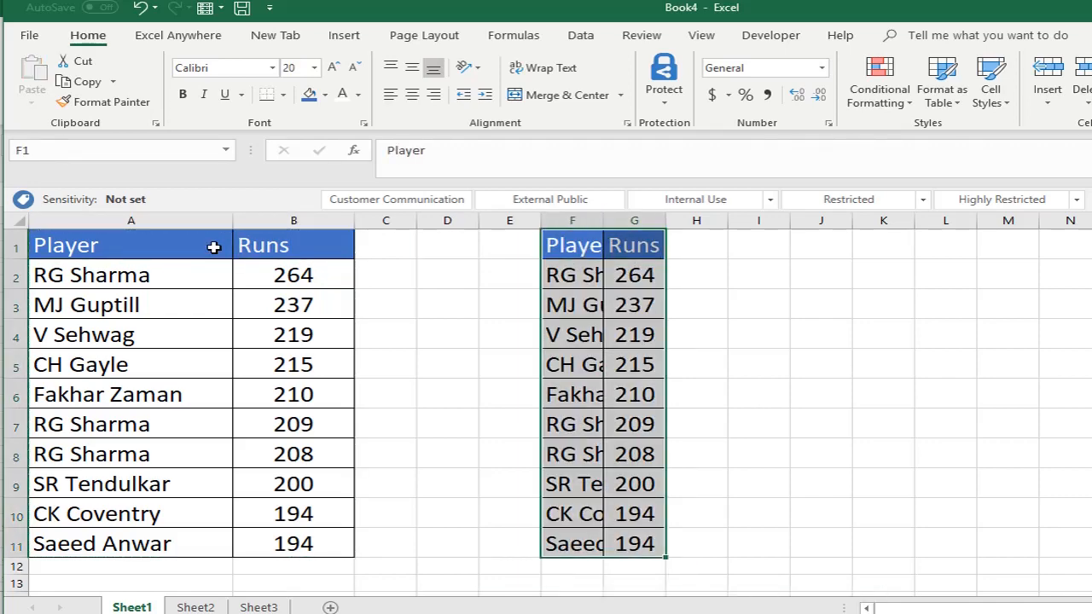
# AutoFit the column widths of the copied table and empty the original Runs cells B2:B11
pyautogui.hotkey('alt', 'h')
pyautogui.press('o')
pyautogui.press('i')
pyautogui.press('Right')
pyautogui.press('Down')
pyautogui.press('Down')
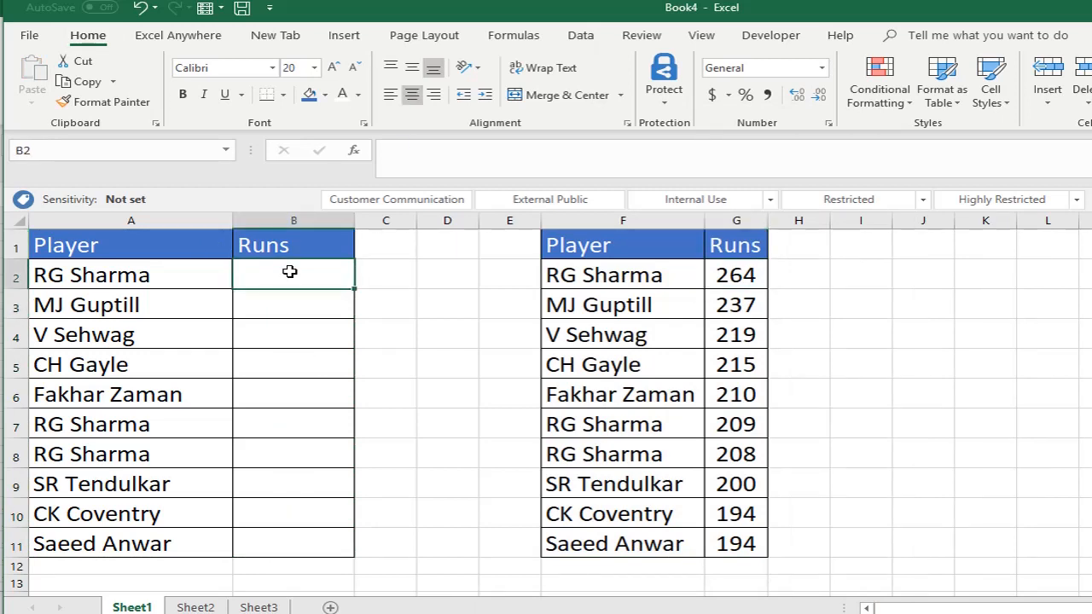
# Highlight the three rows of the repeated player, F2:G2 and F7:G8, with yellow fill and compare their runs
pyautogui.moveTo(614, 424); pyautogui.dragTo(722, 446)
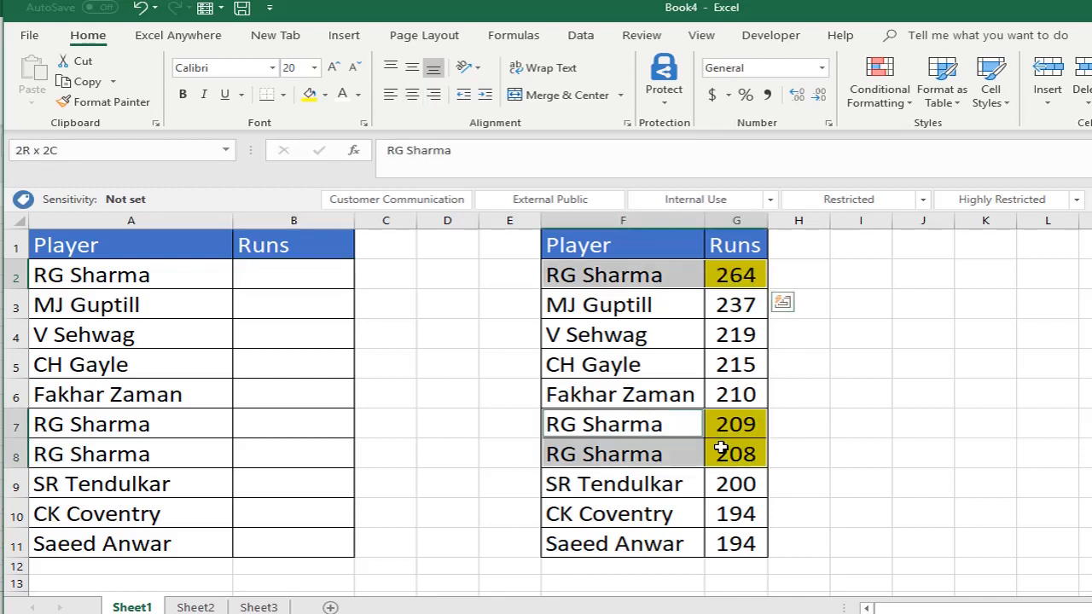
pyautogui.click(309, 95)
pyautogui.click(607, 328)
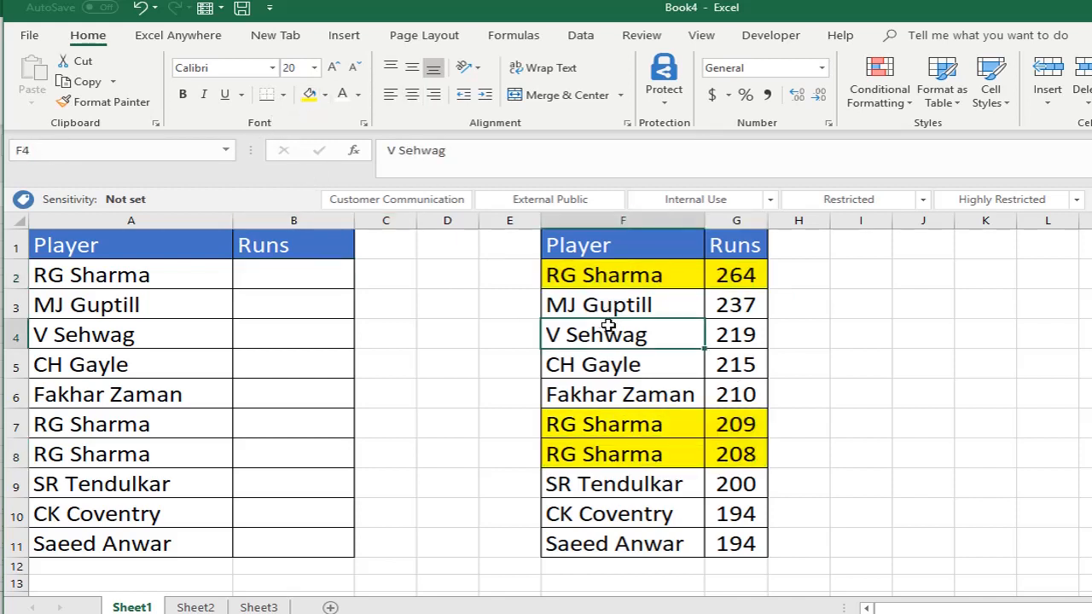
pyautogui.click(726, 278)
pyautogui.click(727, 427)
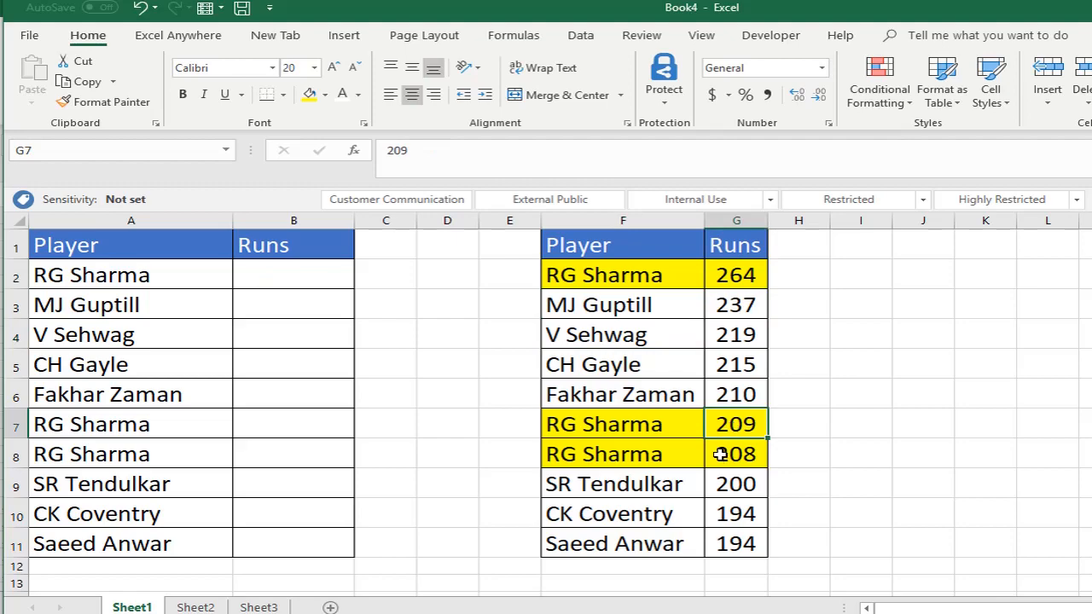
# Begin a VLOOKUP formula in the empty Runs cell B2 with A2 as the lookup value
pyautogui.click(273, 275)
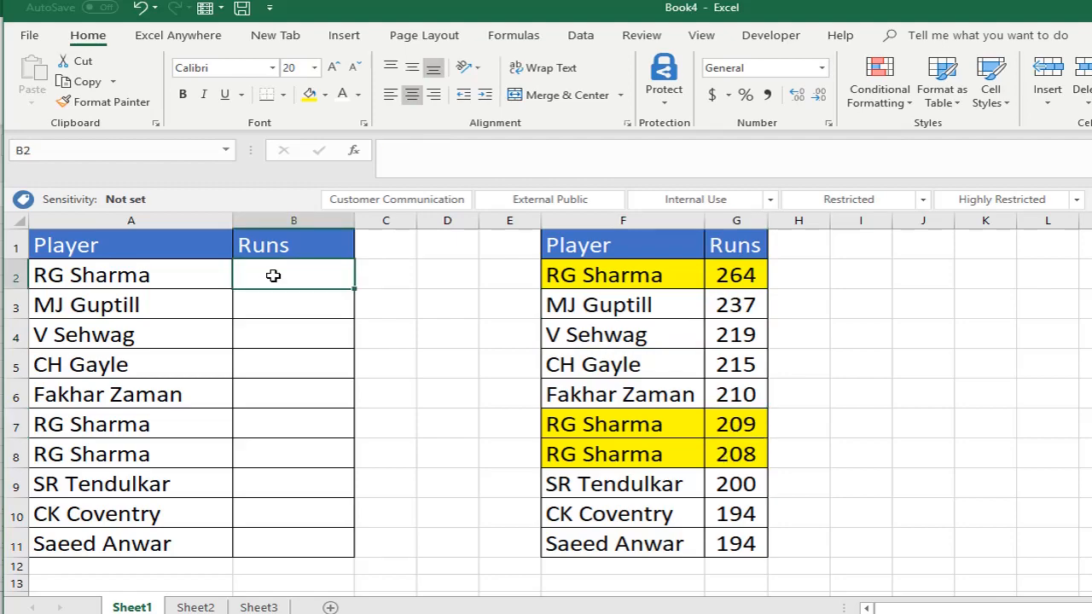
pyautogui.write('=VLOOKUP(')
pyautogui.click(130, 269)
pyautogui.write(',')
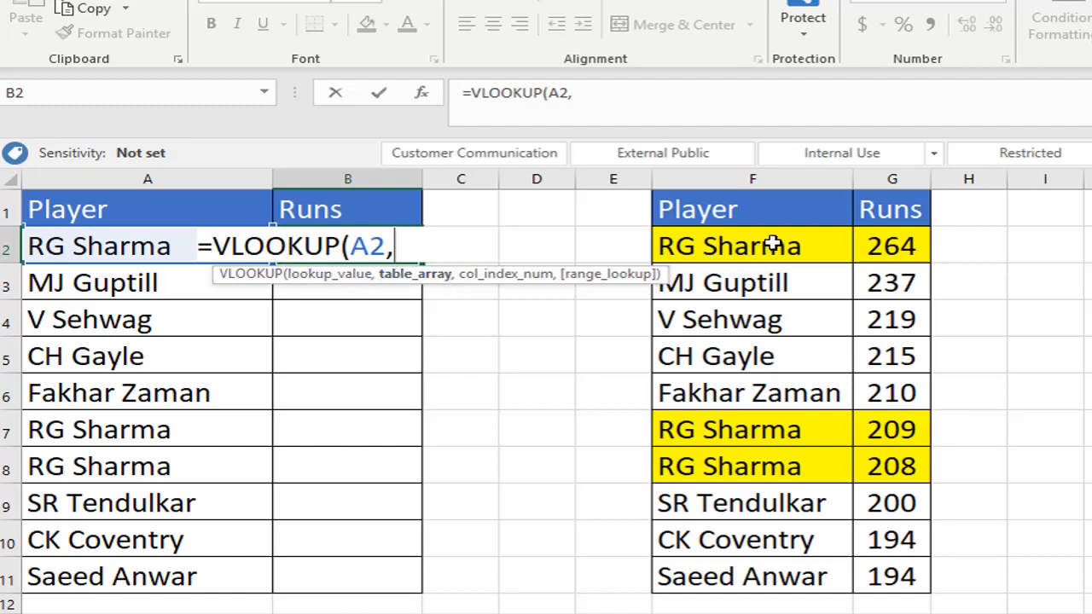
# Set the formula's table array to the absolute range $F$2:$G$11 and its column index to 2
pyautogui.moveTo(772, 255); pyautogui.dragTo(887, 569)
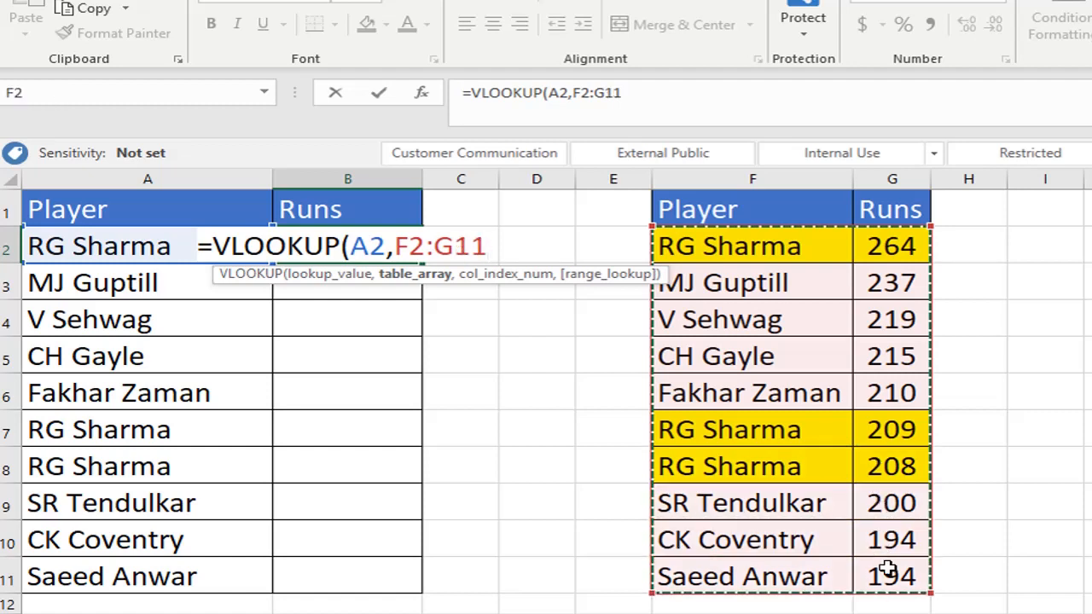
pyautogui.press('F4')
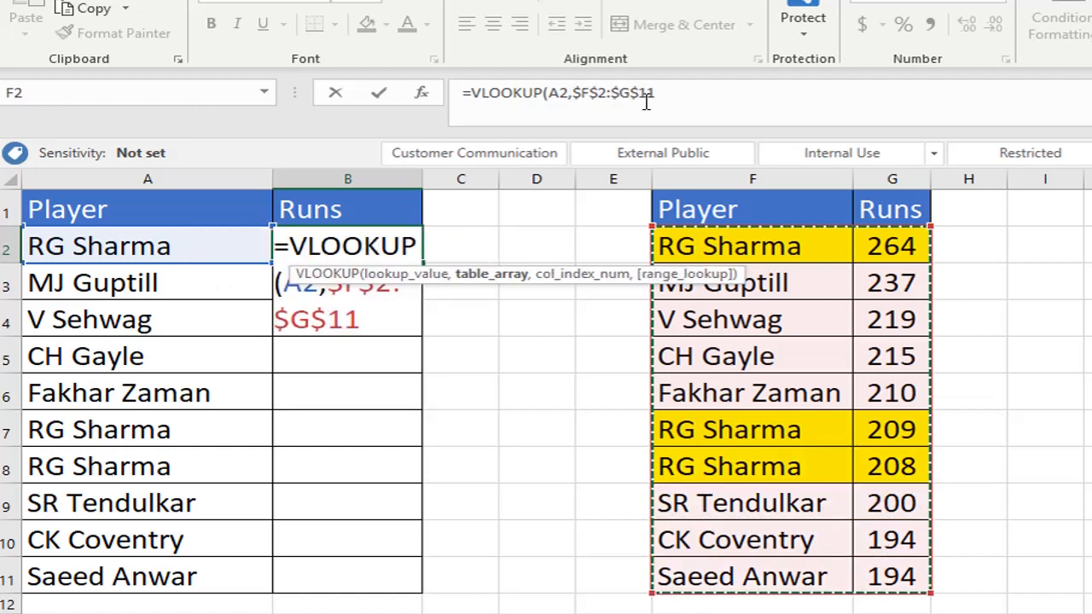
pyautogui.write(',')
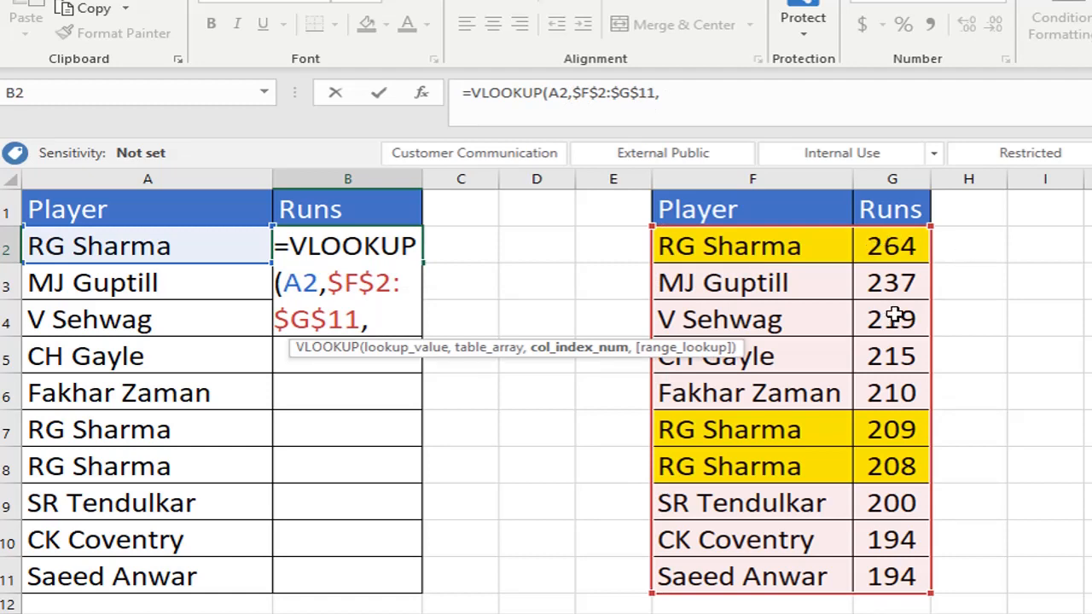
pyautogui.write('2,')
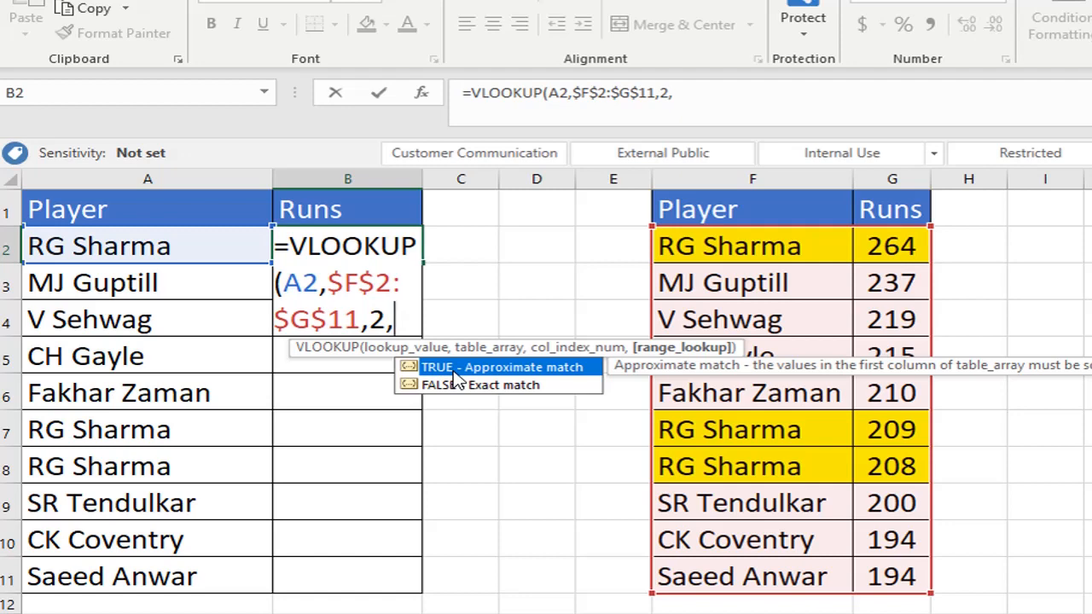
# Complete the B2 VLOOKUP formula with TRUE as the range lookup for an approximate match
pyautogui.write('True')
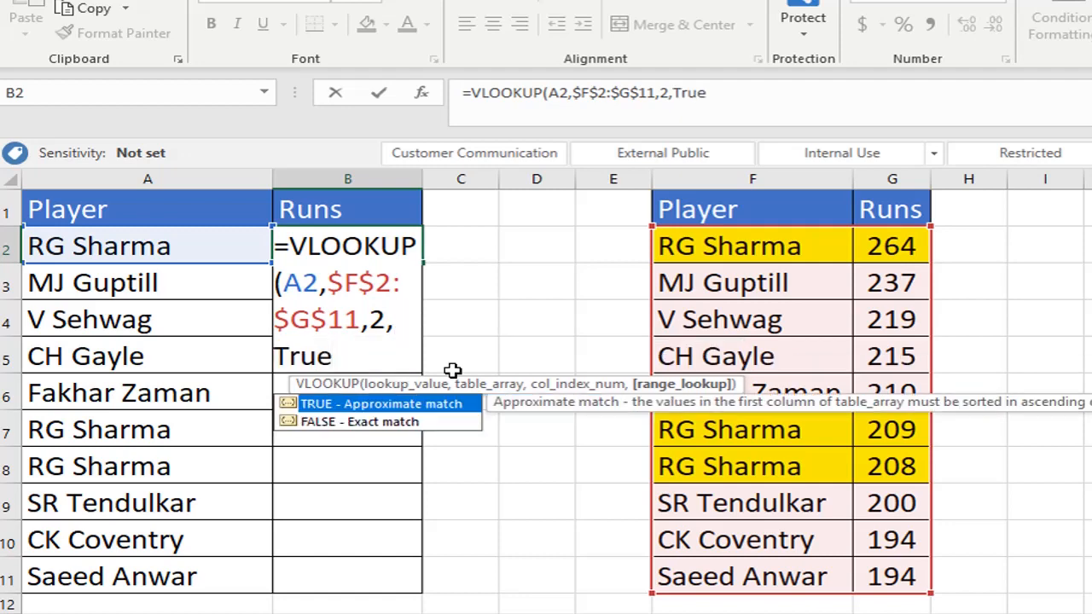
pyautogui.write(')')
pyautogui.press('BackSpace')
pyautogui.press('BackSpace')
pyautogui.press('BackSpace')
pyautogui.press('BackSpace')
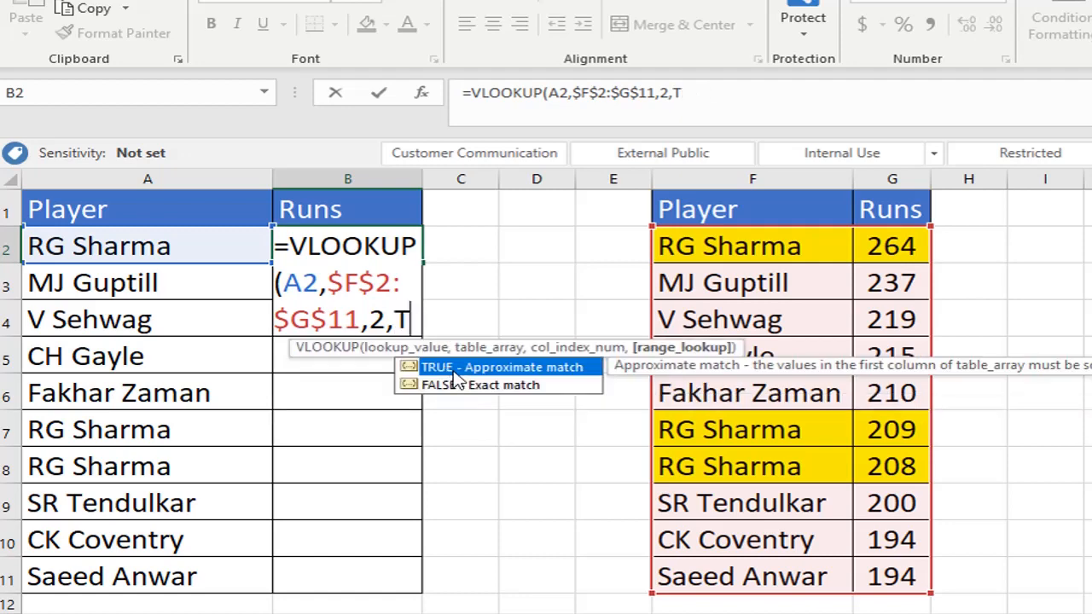
pyautogui.doubleClick(453, 370)
pyautogui.press('Return')
pyautogui.click(324, 239)
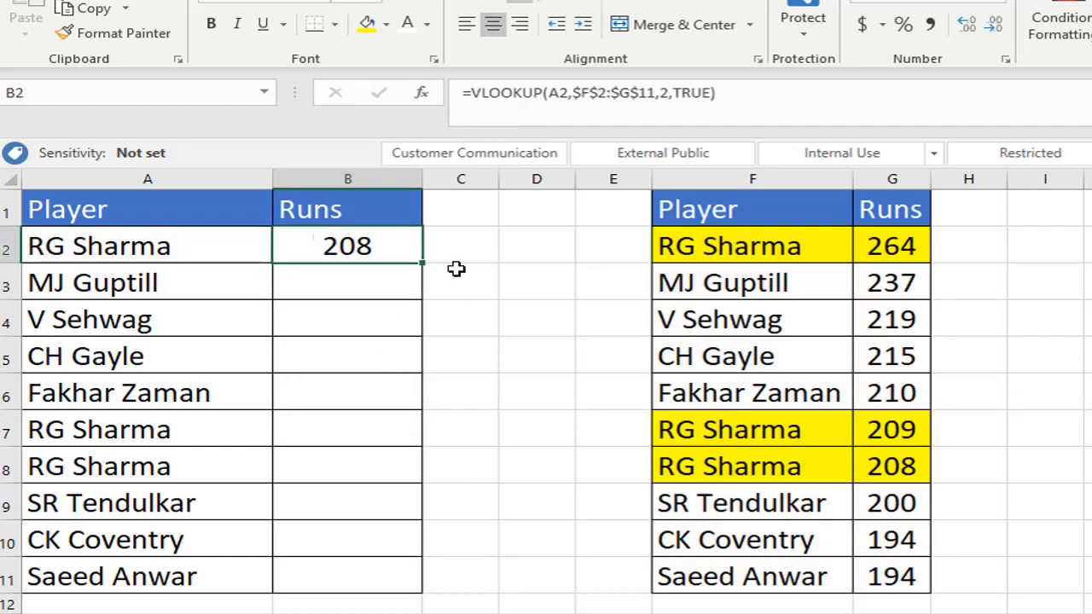
# Compare the approximate-match result in B2 with the runs in G2 and fill the formula down to B3
pyautogui.click(898, 248)
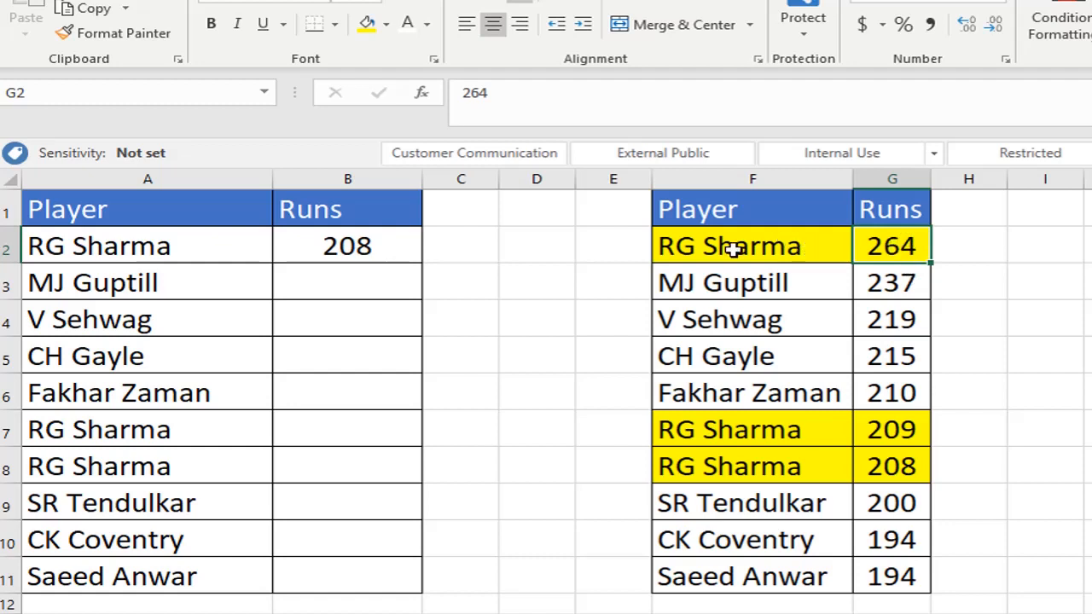
pyautogui.click(392, 247)
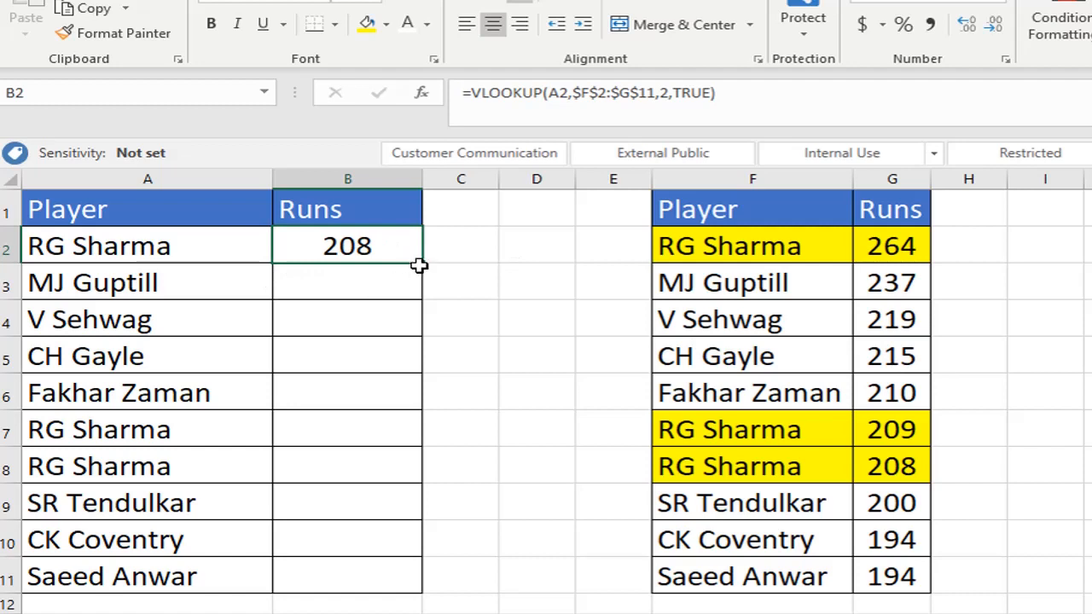
pyautogui.click(358, 286)
pyautogui.hotkey('ctrl', 'd')
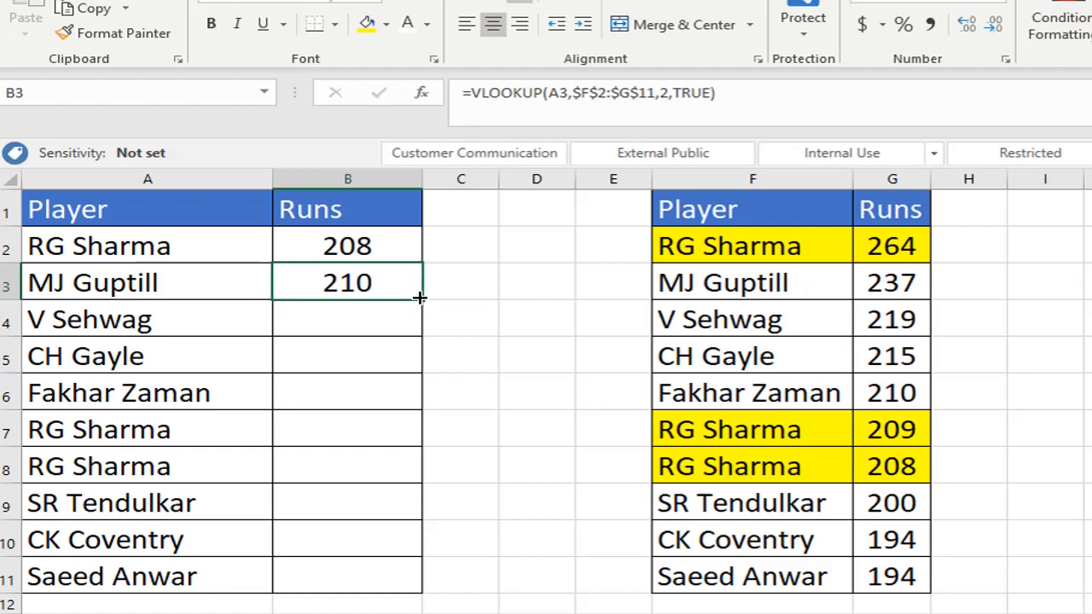
# Start a new VLOOKUP formula in B2 with lookup value A2 and the absolute table array $F$2:$G$11
pyautogui.click(415, 247)
pyautogui.write('=vlo')
pyautogui.press('Tab')
pyautogui.click(192, 256)
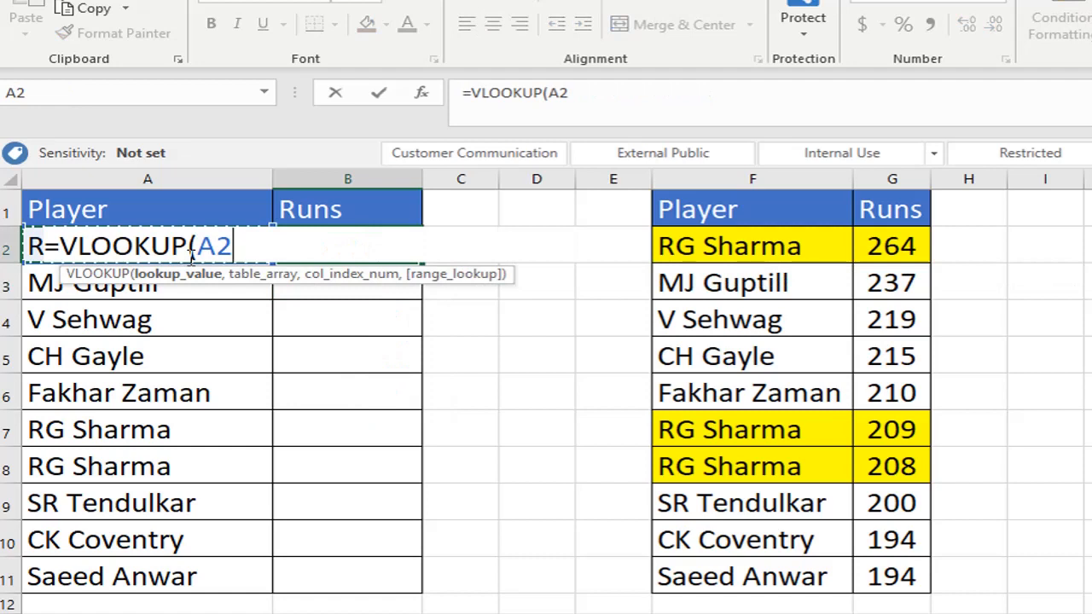
pyautogui.write(',')
pyautogui.moveTo(761, 245); pyautogui.dragTo(928, 576)
pyautogui.press('F4')
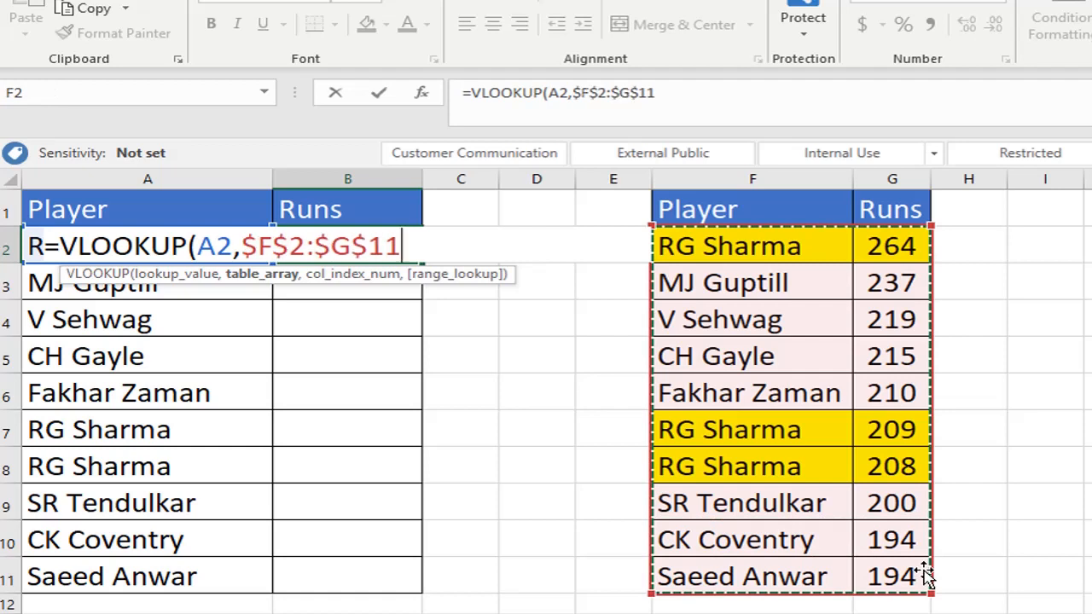
# Finish the B2 formula with column index 2 and range lookup 0 for an exact match, and review its arguments
pyautogui.write(',')
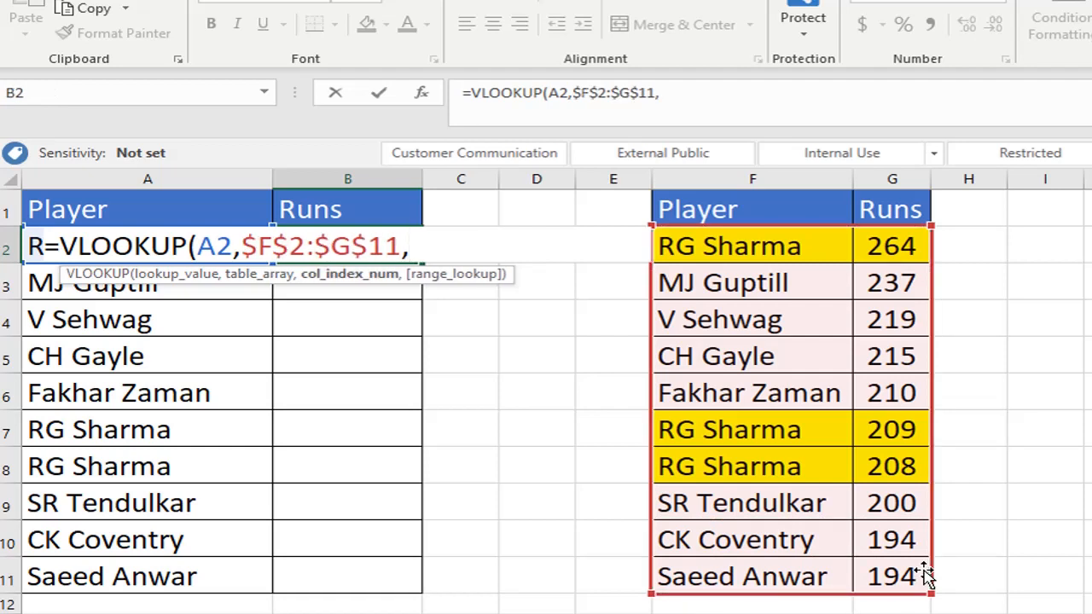
pyautogui.write('2,')
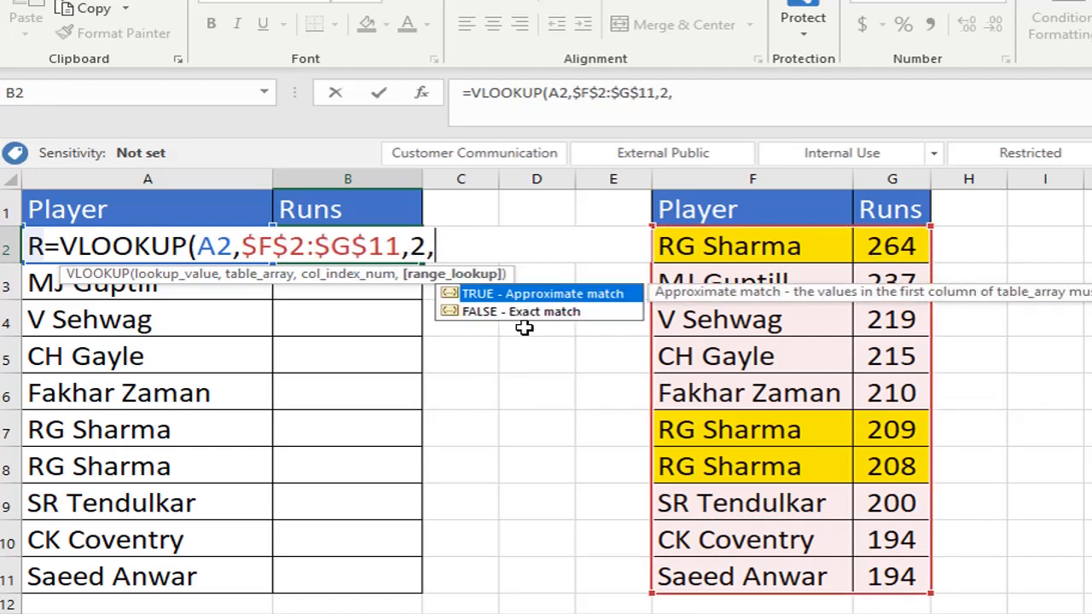
pyautogui.write('0)')
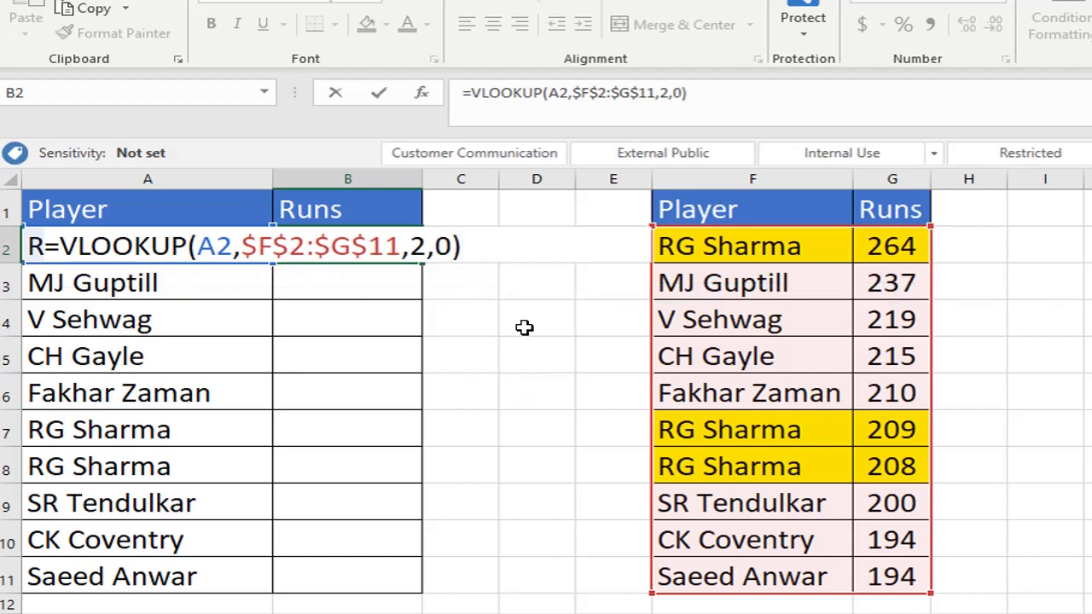
pyautogui.press('Return')
pyautogui.press('Up')
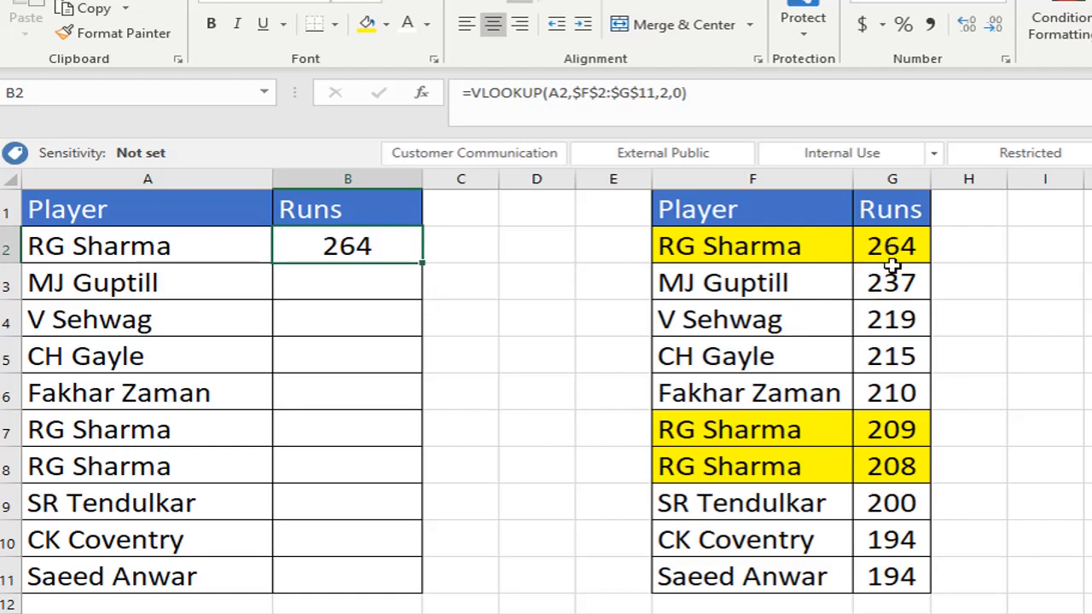
pyautogui.press('F2')
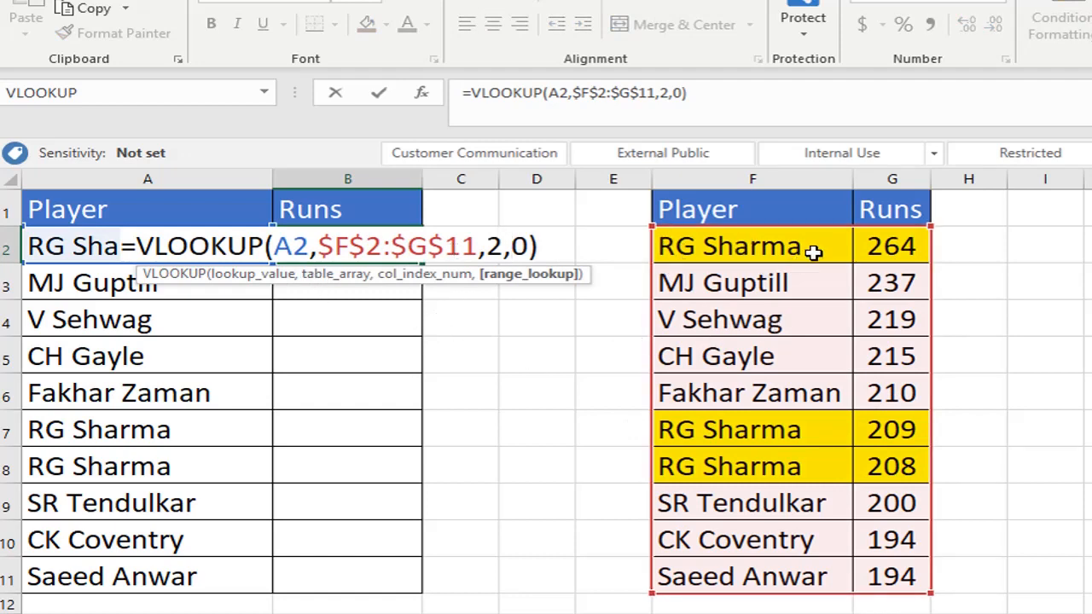
pyautogui.press('Escape')
# Highlight the repeated player's name cells A2, A7 and A8 with yellow fill
pyautogui.click(171, 245)
pyautogui.keyDown('ctrl'); pyautogui.click(222, 430); pyautogui.keyUp('ctrl')
pyautogui.keyDown('ctrl'); pyautogui.click(225, 466); pyautogui.keyUp('ctrl')
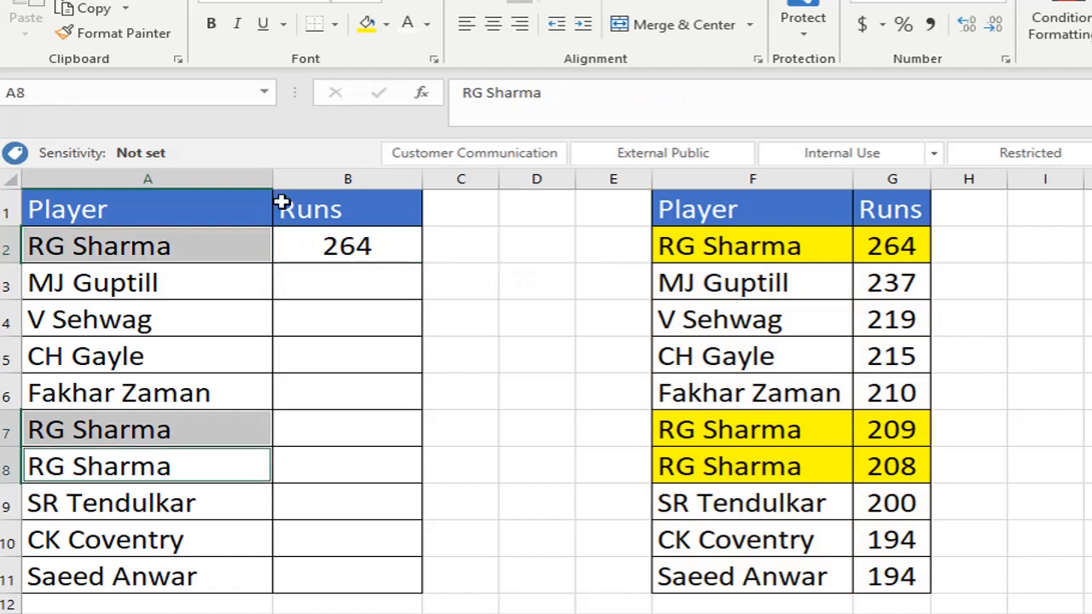
pyautogui.click(369, 26)
# Copy the exact-match formula from B2 into the remaining Runs cells B3:B11
pyautogui.click(366, 366)
pyautogui.press('Up')
pyautogui.press('Up')
pyautogui.press('Up')
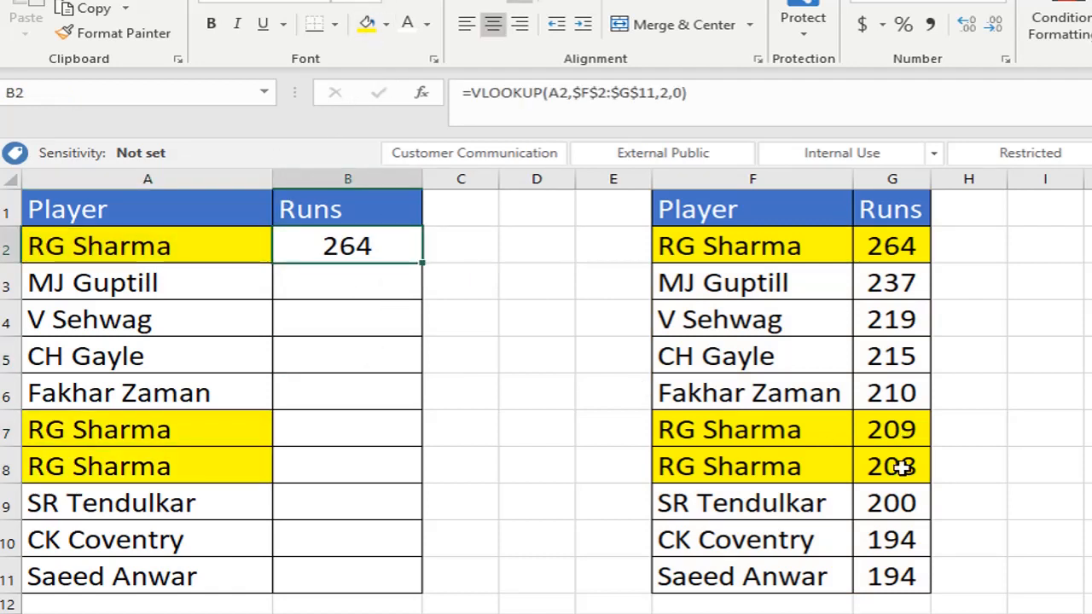
pyautogui.click(401, 357)
pyautogui.click(349, 251)
pyautogui.moveTo(422, 262); pyautogui.dragTo(410, 581)
pyautogui.moveTo(348, 283); pyautogui.dragTo(353, 526)
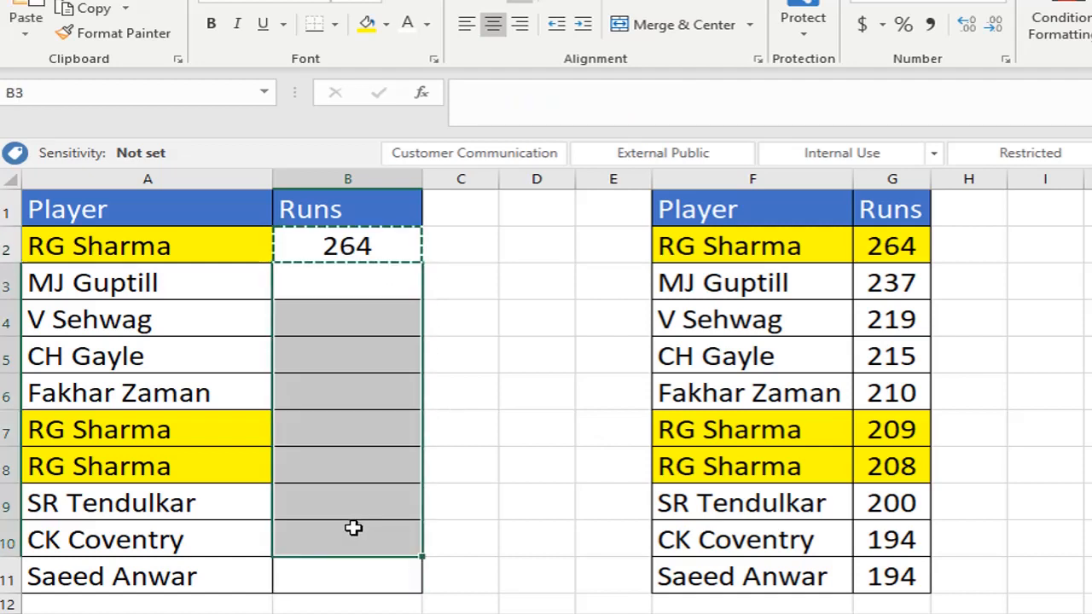
pyautogui.hotkey('ctrl', 'v')
pyautogui.click(340, 565)
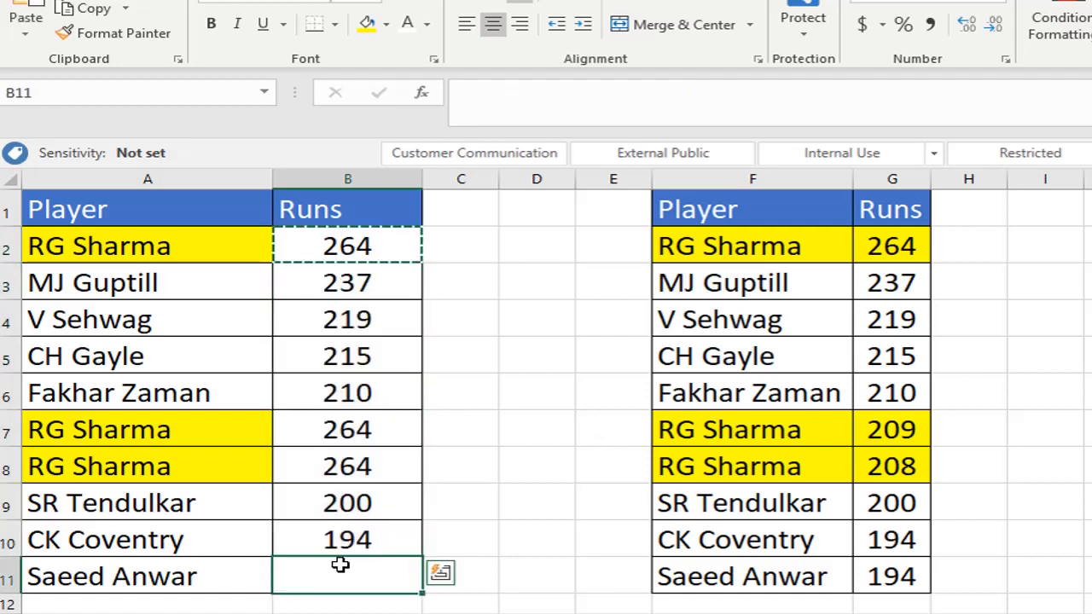
pyautogui.hotkey('ctrl', 'v')
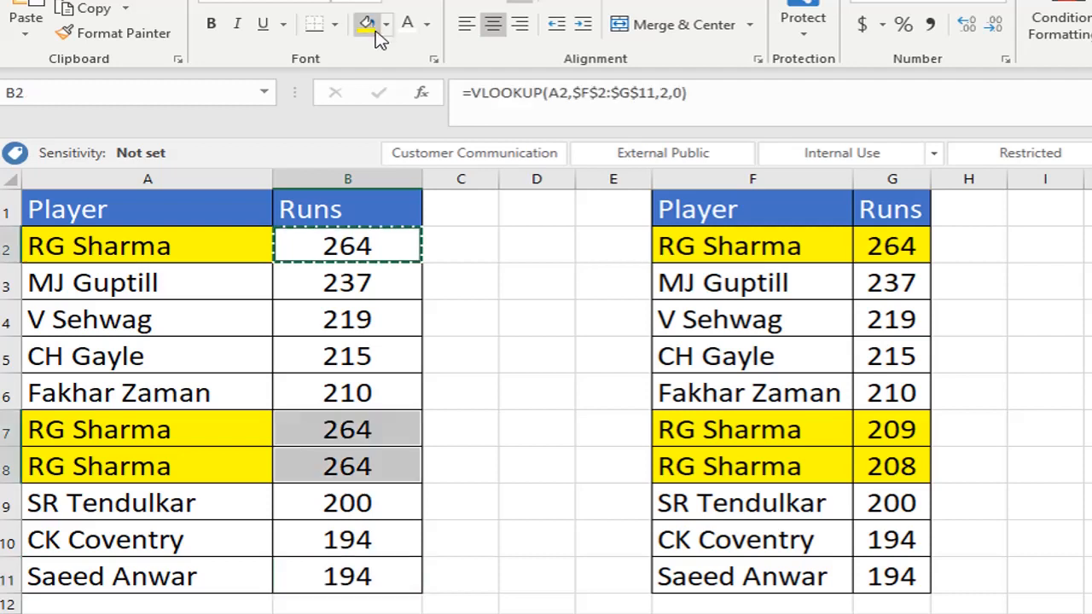
# Fill the repeated player's results in B2 and B7:B8 with yellow and inspect the range lookup argument in B2
pyautogui.click(373, 29)
pyautogui.click(197, 433)
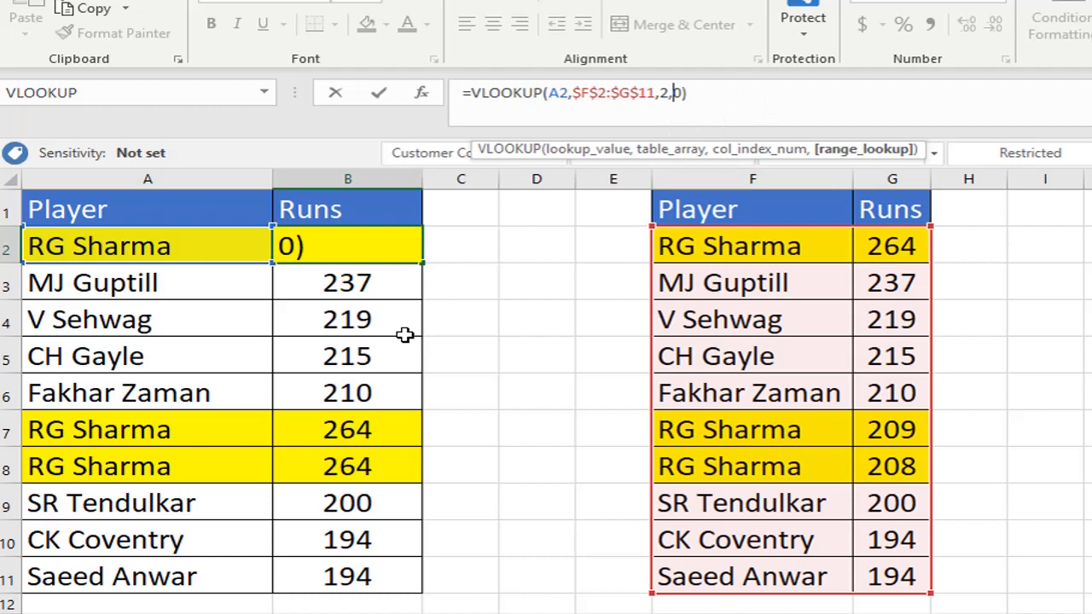
pyautogui.hotkey('ctrl', 'Return')
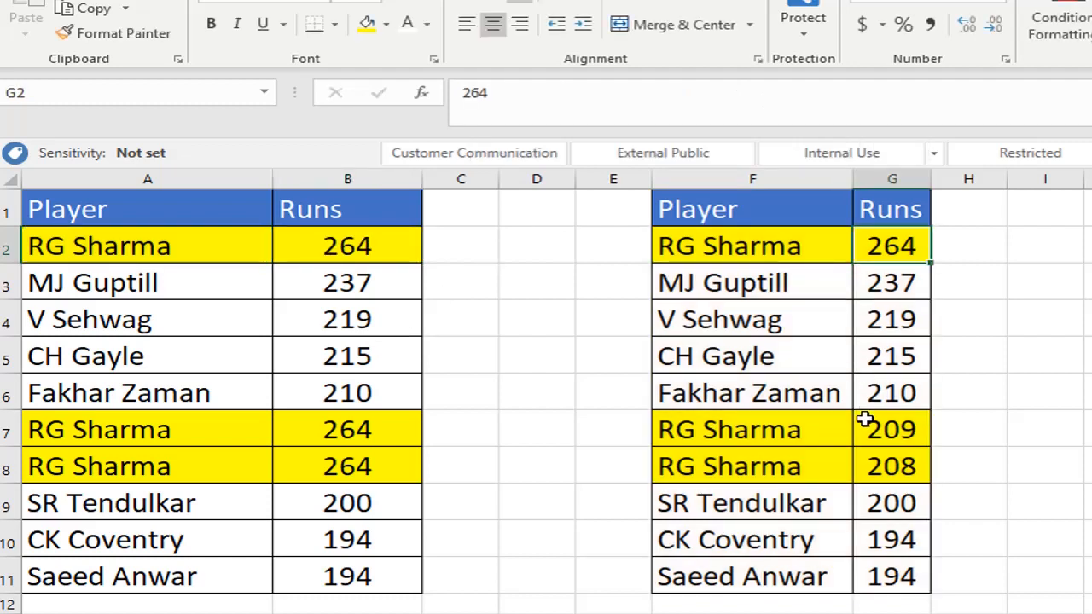
# Change the repeated player's first runs value in G2 to 209, matching the value in G7
pyautogui.click(873, 425)
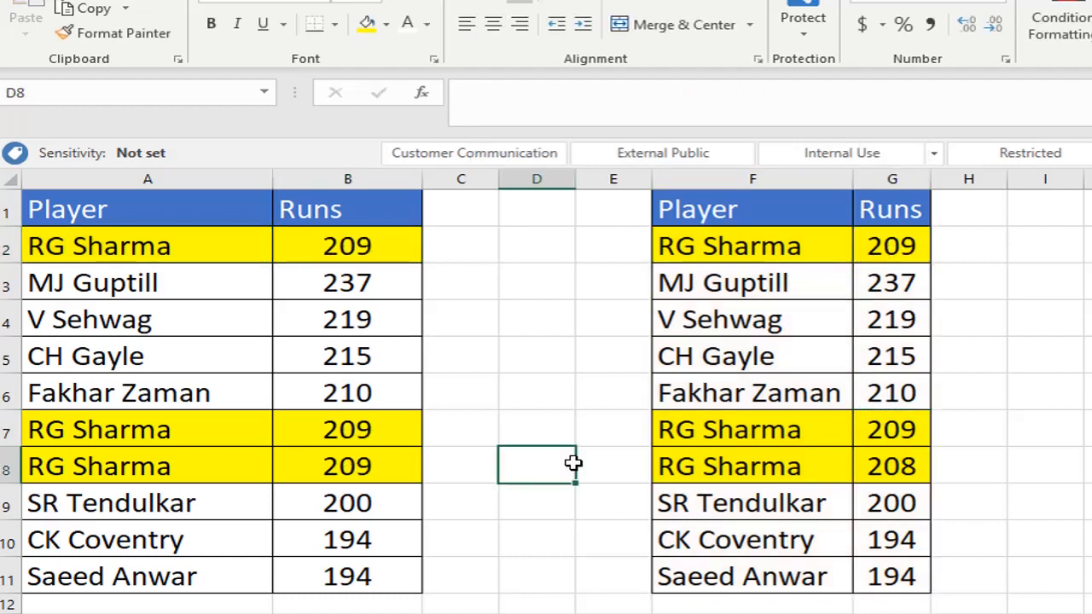
pyautogui.hotkey('alt', 'F4')
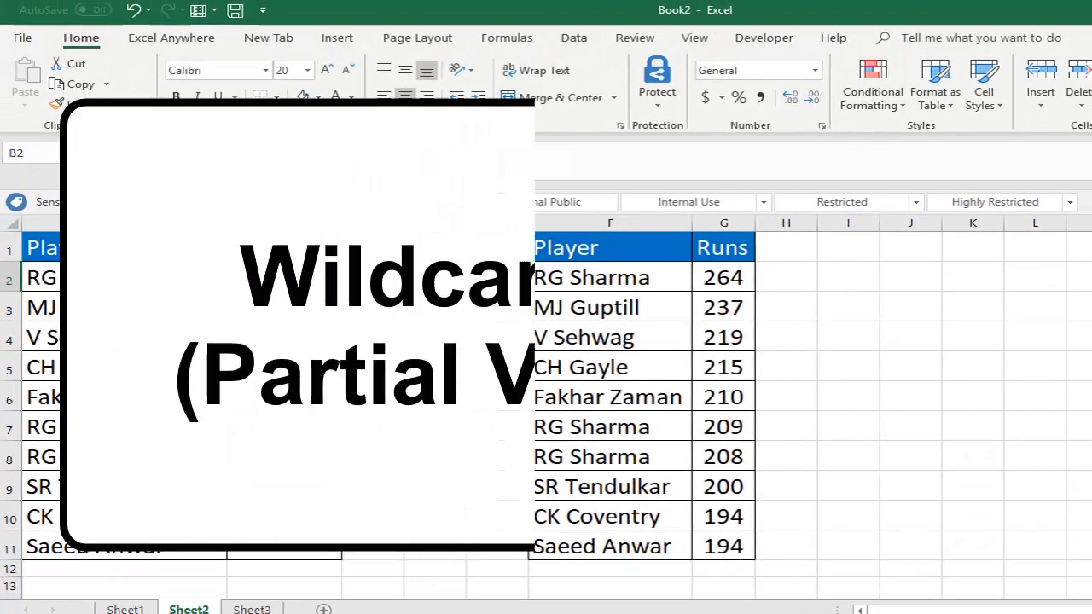
# Begin a VLOOKUP formula in the empty Runs cell B2 of Sheet2, using A2 as the lookup value
pyautogui.click(126, 277)
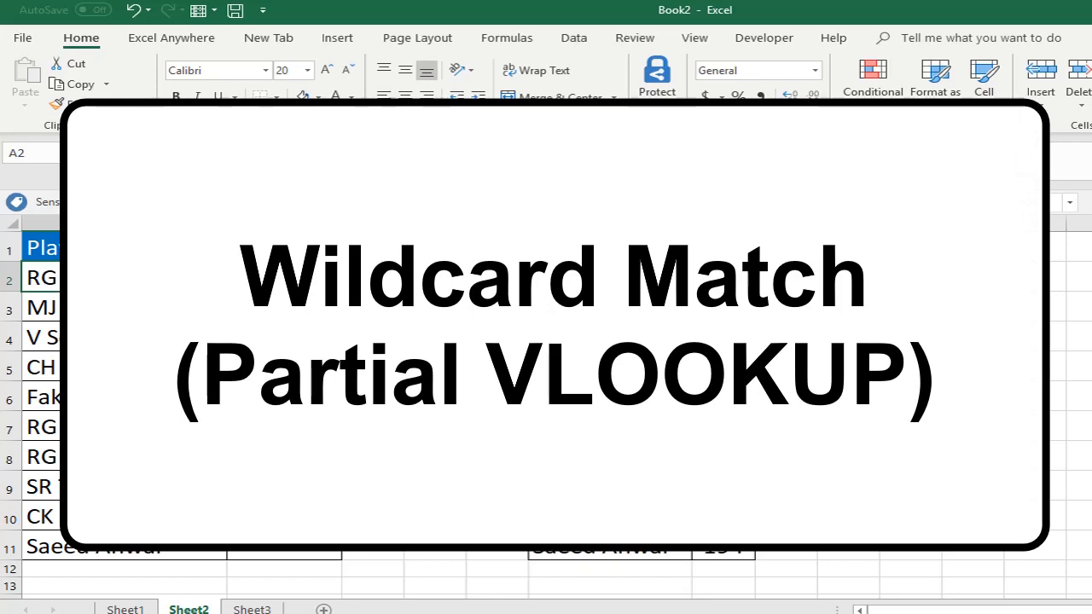
pyautogui.press('Right')
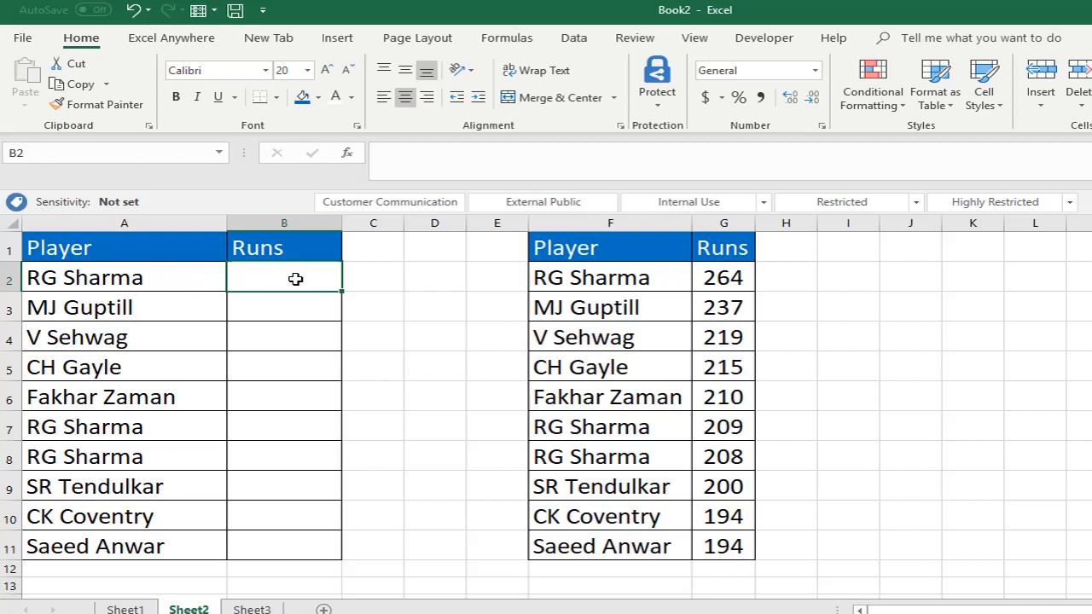
pyautogui.write('=vlo')
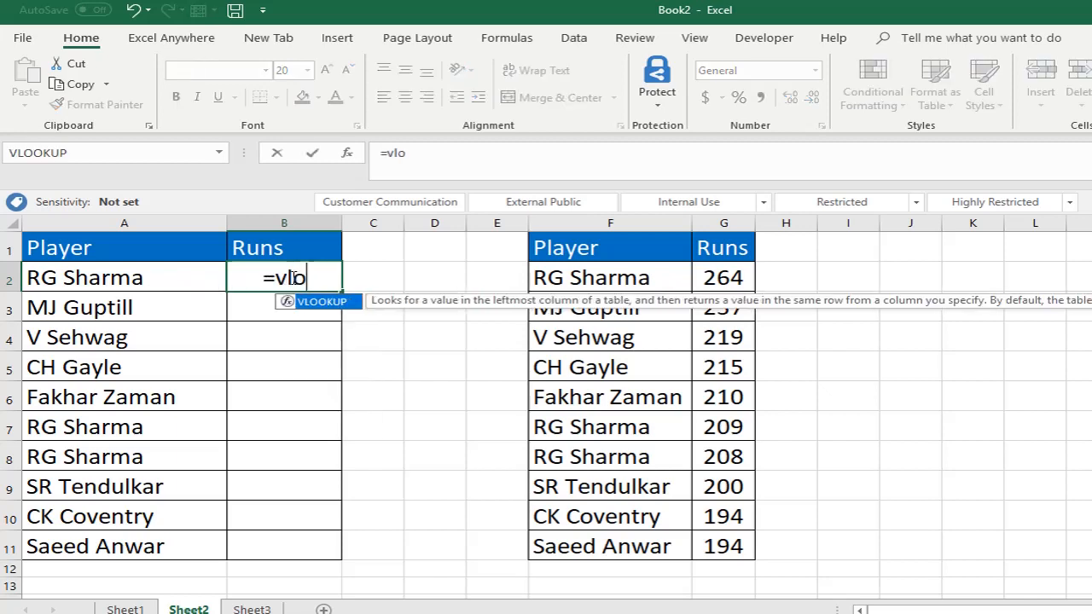
pyautogui.press('Tab')
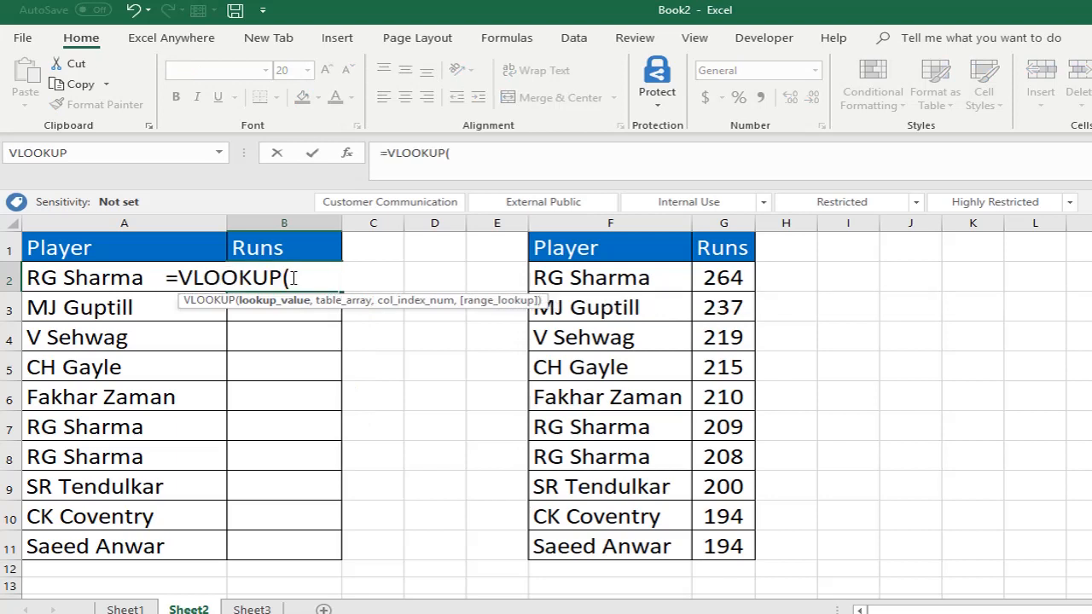
pyautogui.click(137, 275)
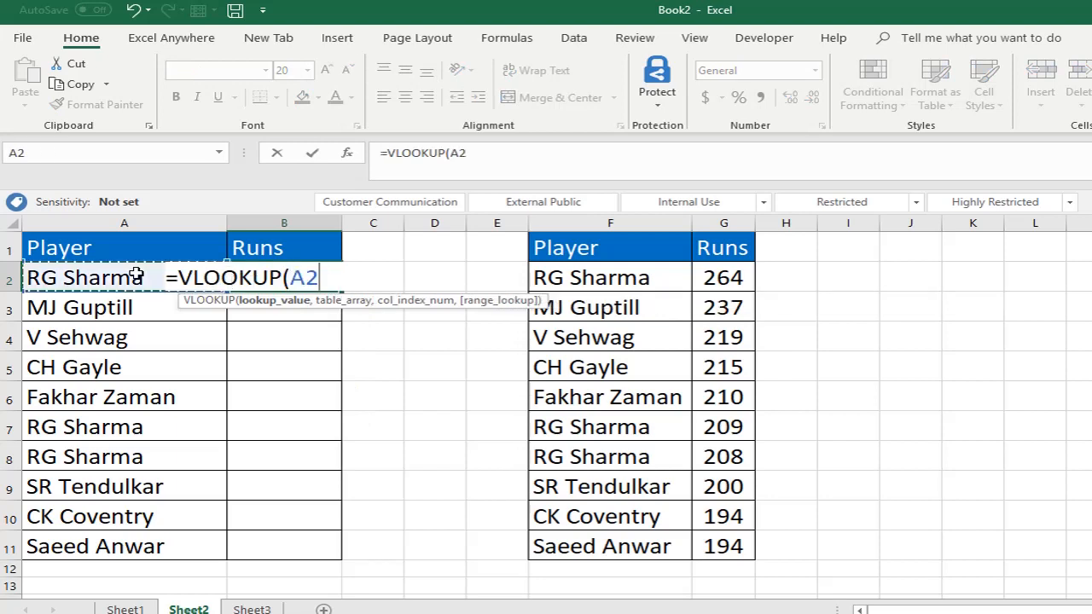
pyautogui.write(',')
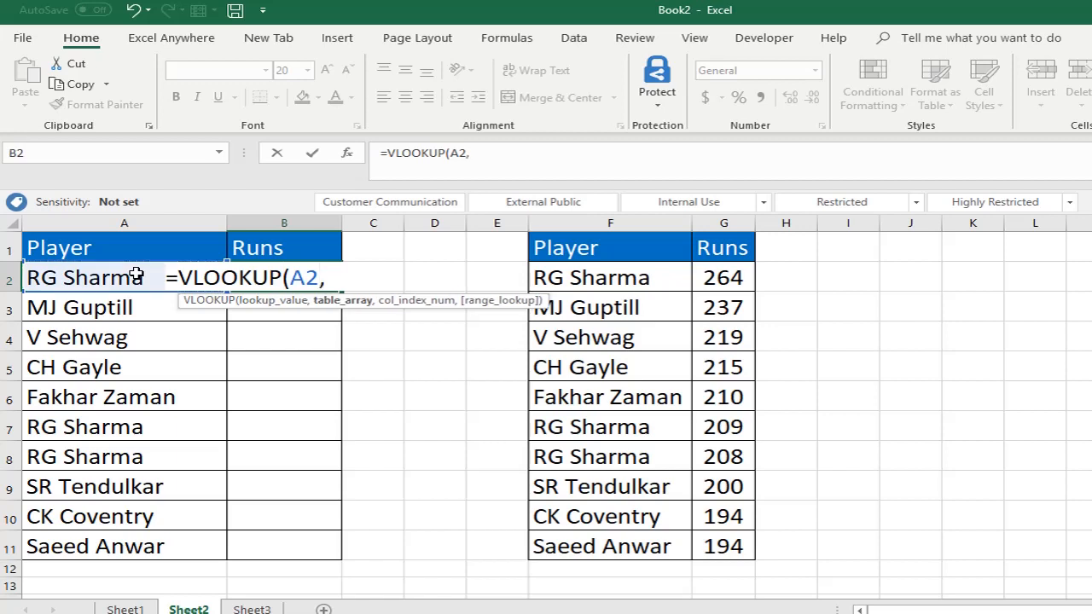
# Complete the Sheet2 B2 formula with table array $F$2:$G$11, column index 2 and exact match 0
pyautogui.moveTo(557, 279); pyautogui.dragTo(726, 537)
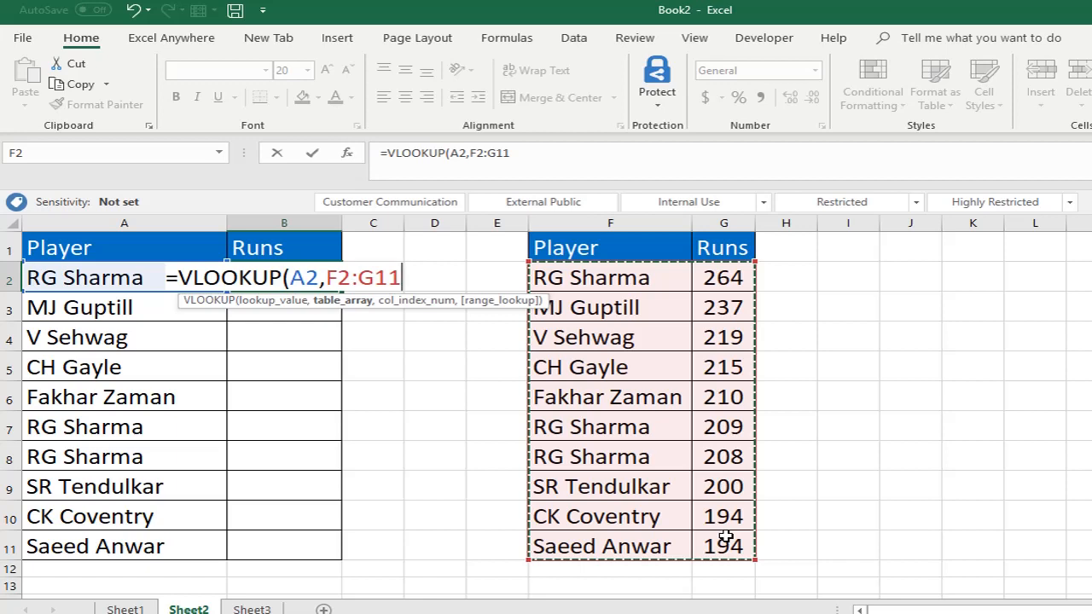
pyautogui.press('F4')
pyautogui.write(',')
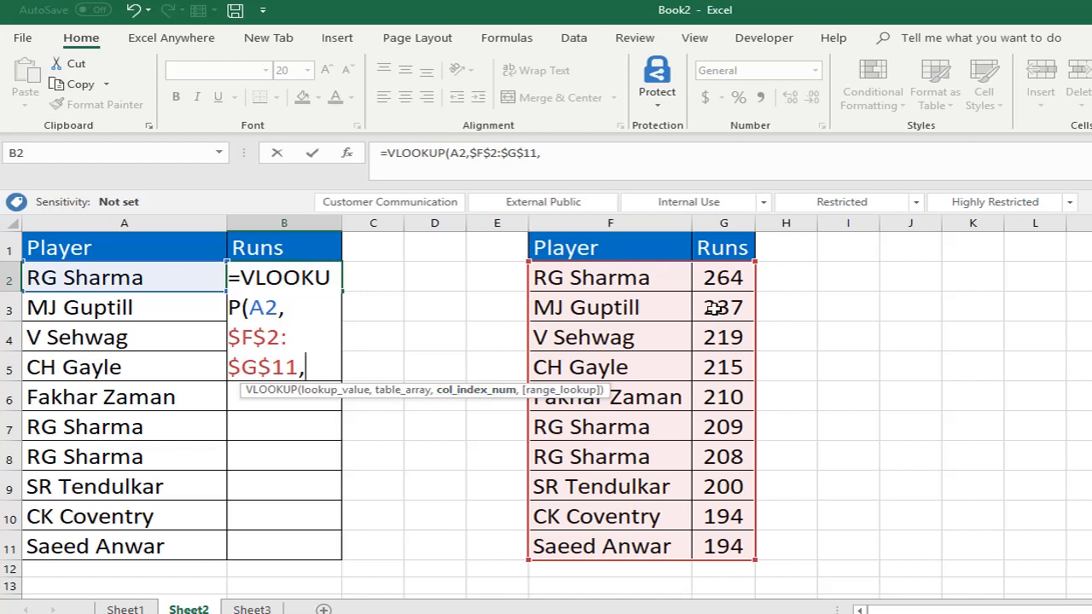
pyautogui.write('2,0')
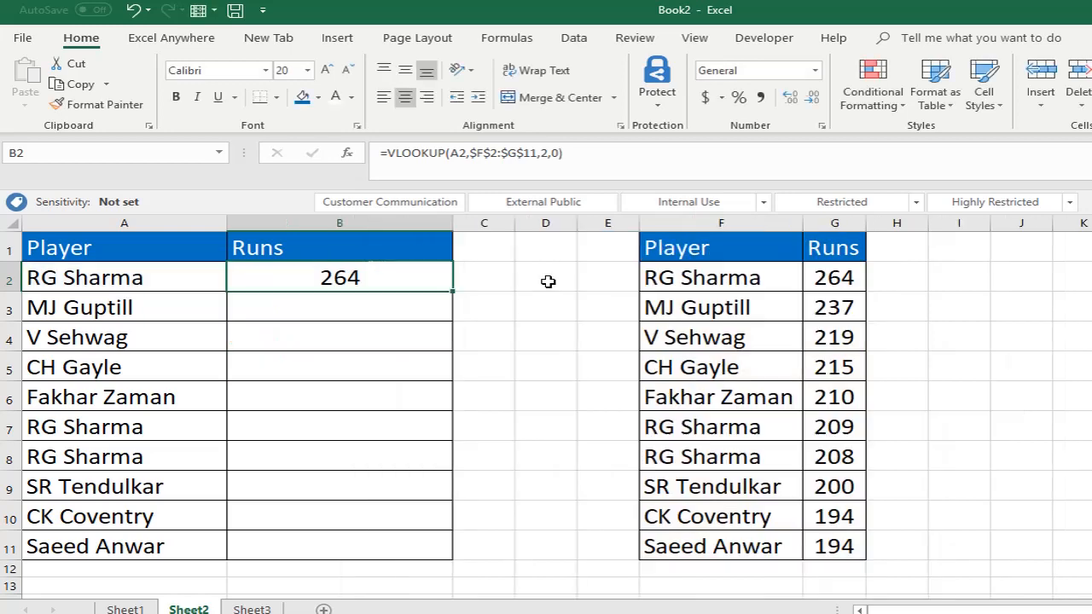
# Compare the full player name in A2 with the one in F2 and review the B2 formula that matches them
pyautogui.click(168, 284)
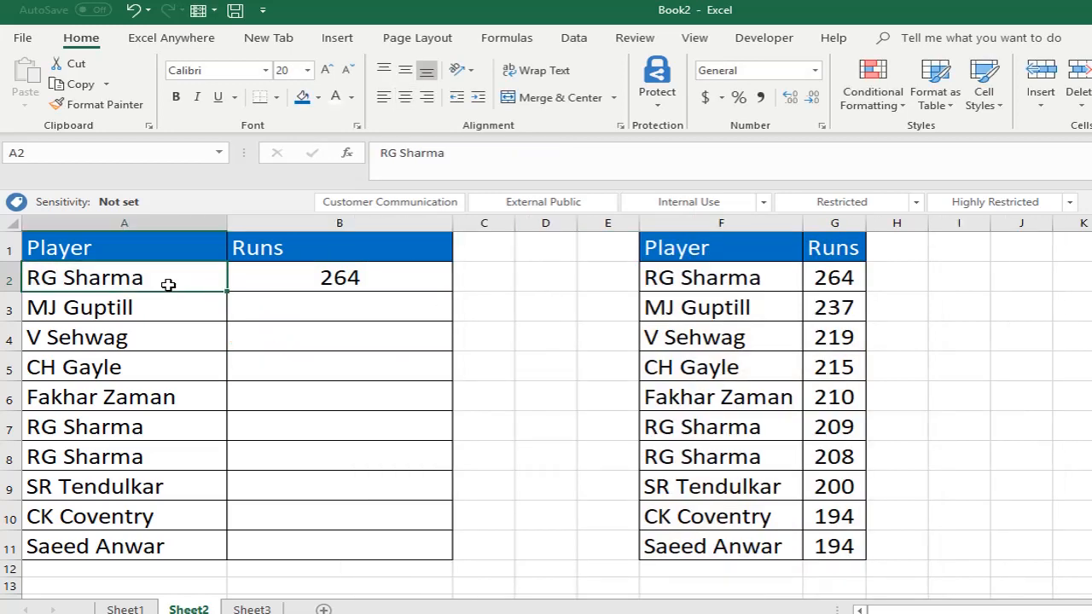
pyautogui.click(353, 280)
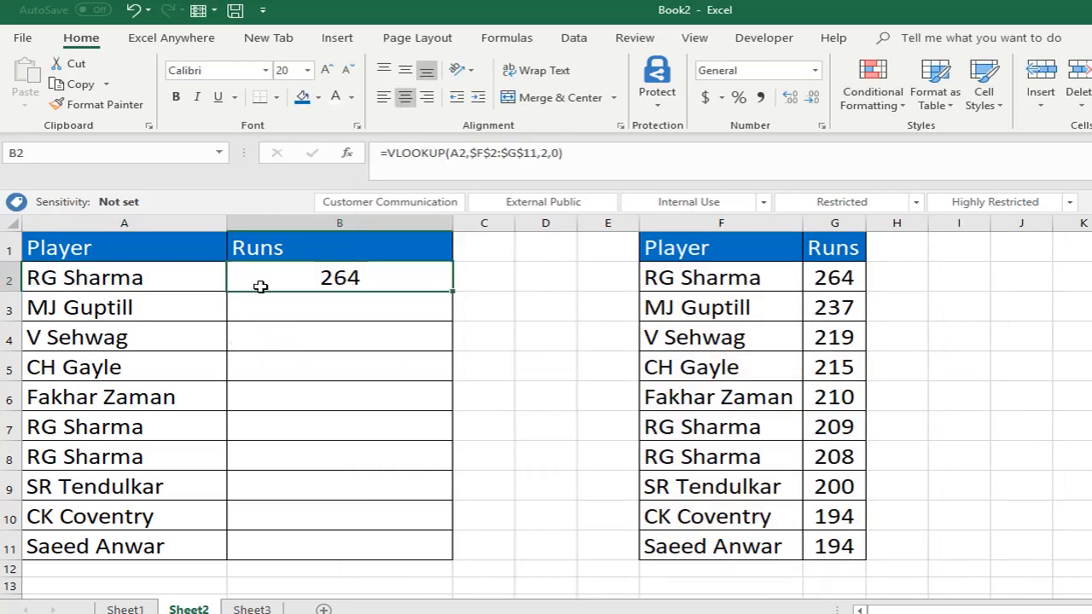
pyautogui.click(122, 285)
pyautogui.click(468, 162)
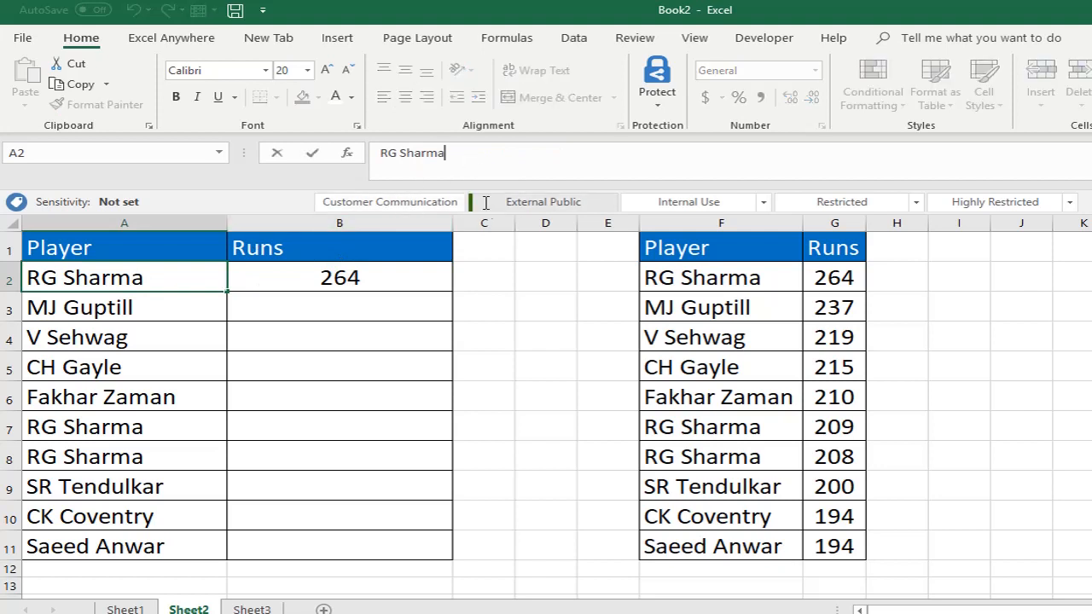
pyautogui.press('Escape')
pyautogui.click(663, 282)
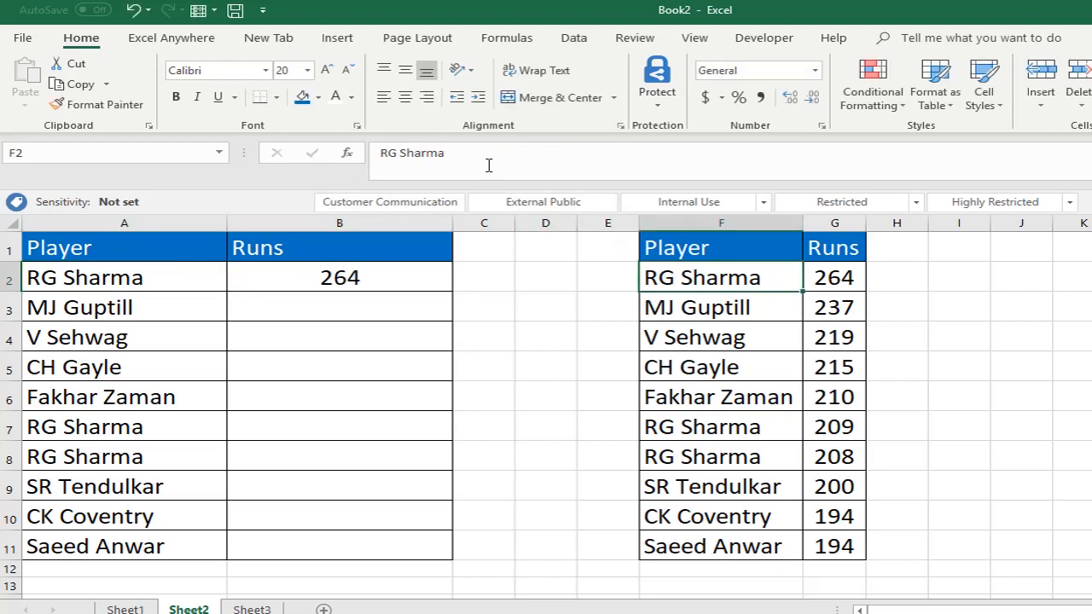
# Remove the initials from the player name in A2 of Sheet2, leaving only the surname
pyautogui.click(165, 282)
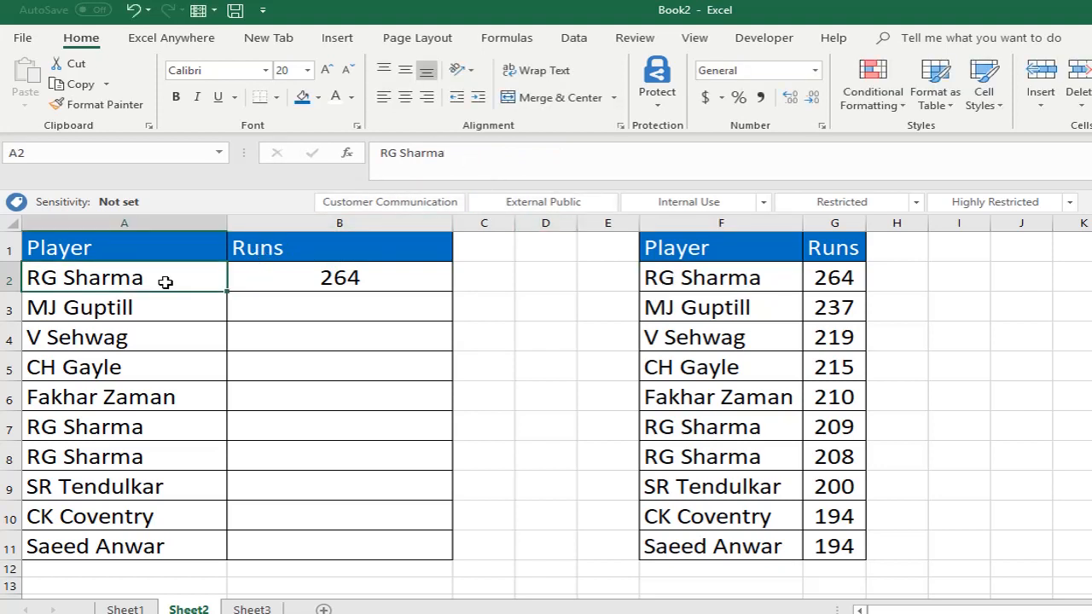
pyautogui.doubleClick(65, 278)
pyautogui.press('BackSpace')
pyautogui.press('BackSpace')
pyautogui.press('BackSpace')
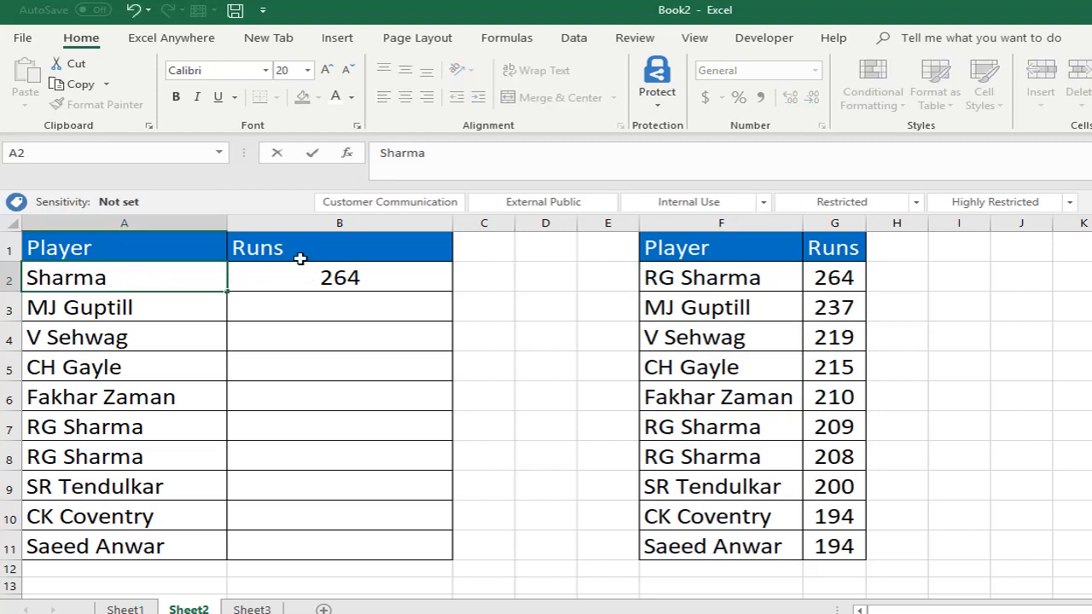
pyautogui.press('Tab')
# Prefix the A2 lookup value in the B2 VLOOKUP formula with the wildcard "*"&
pyautogui.click(738, 280)
pyautogui.click(276, 274)
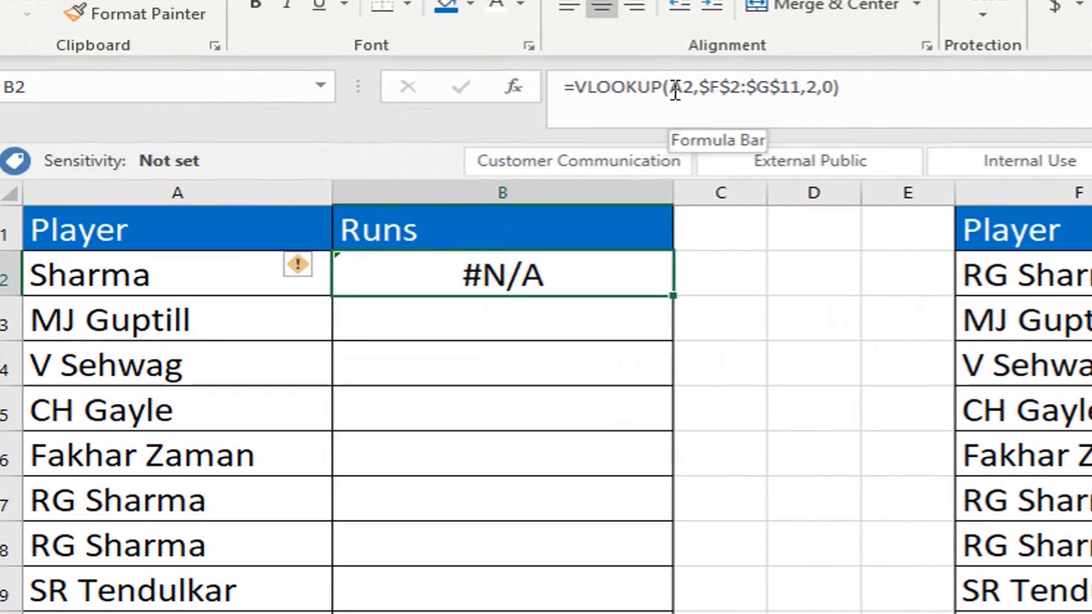
pyautogui.doubleClick(384, 275)
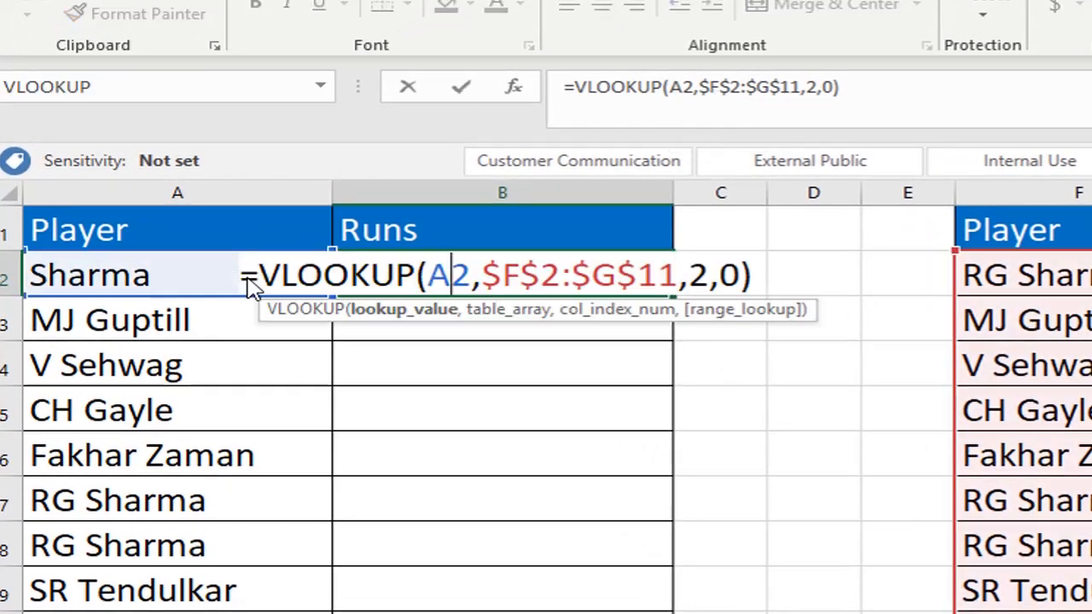
pyautogui.click(428, 274)
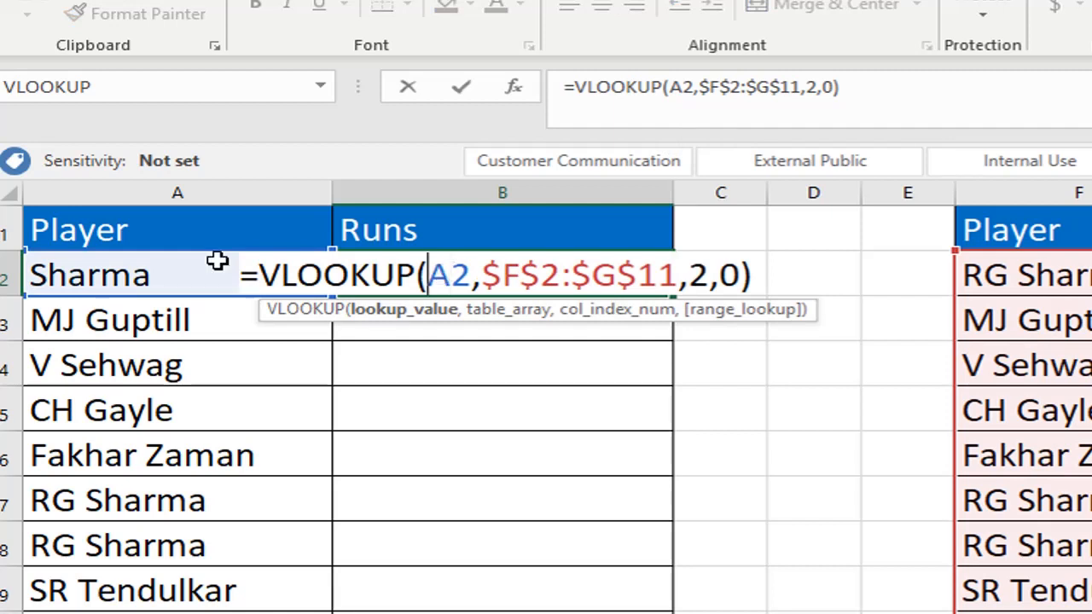
pyautogui.write('"')
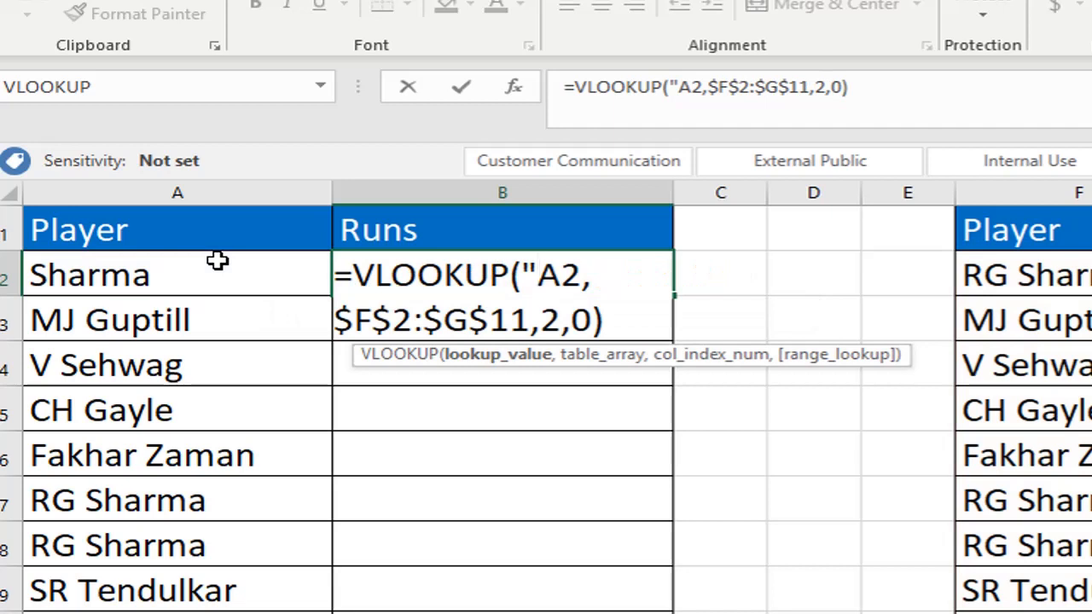
pyautogui.write('*')
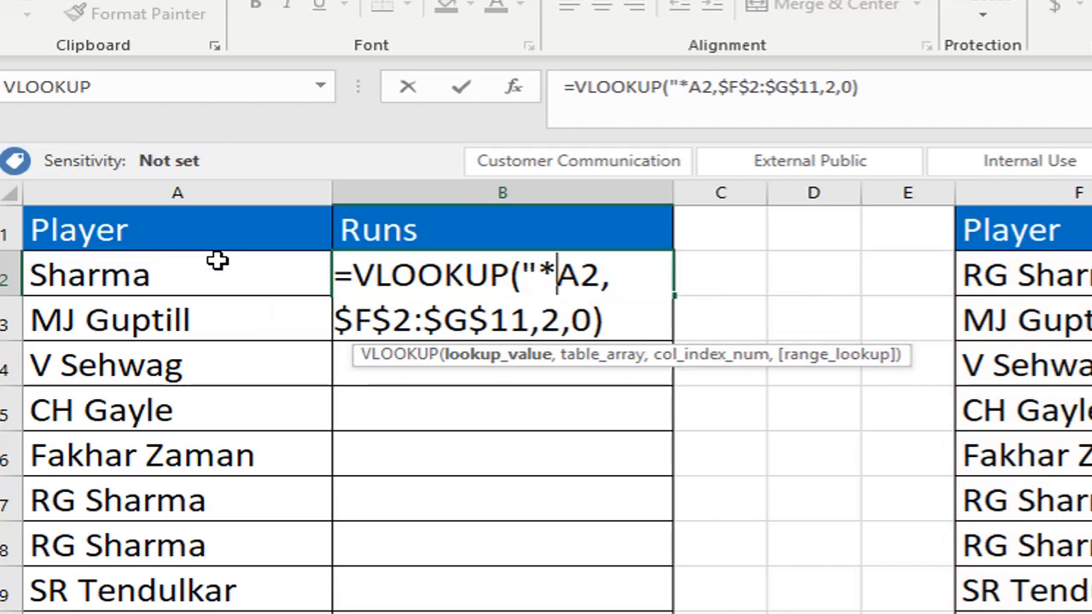
pyautogui.write('"')
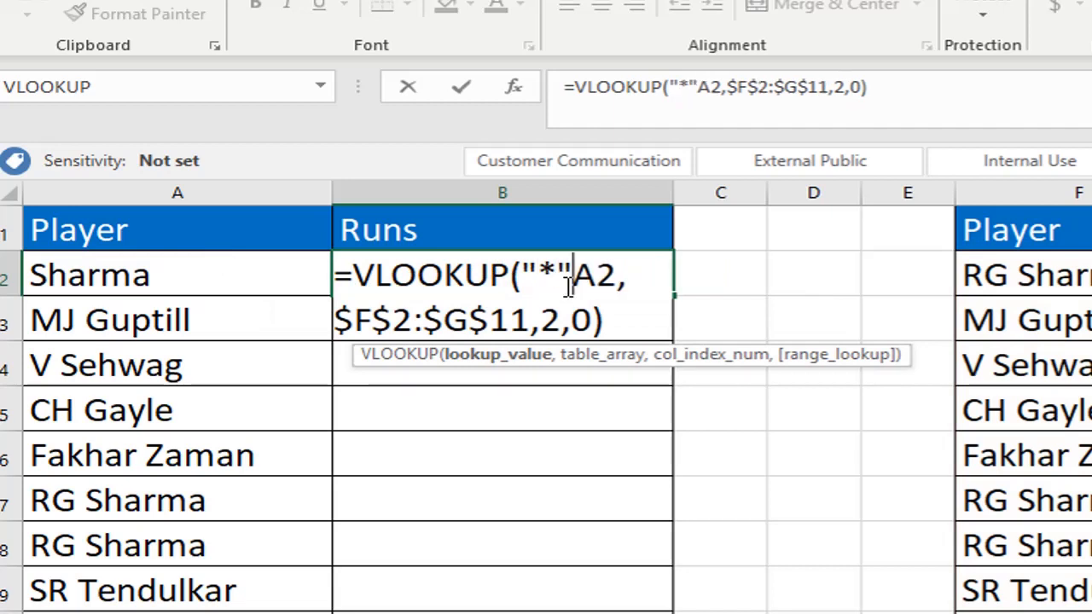
pyautogui.write('&')
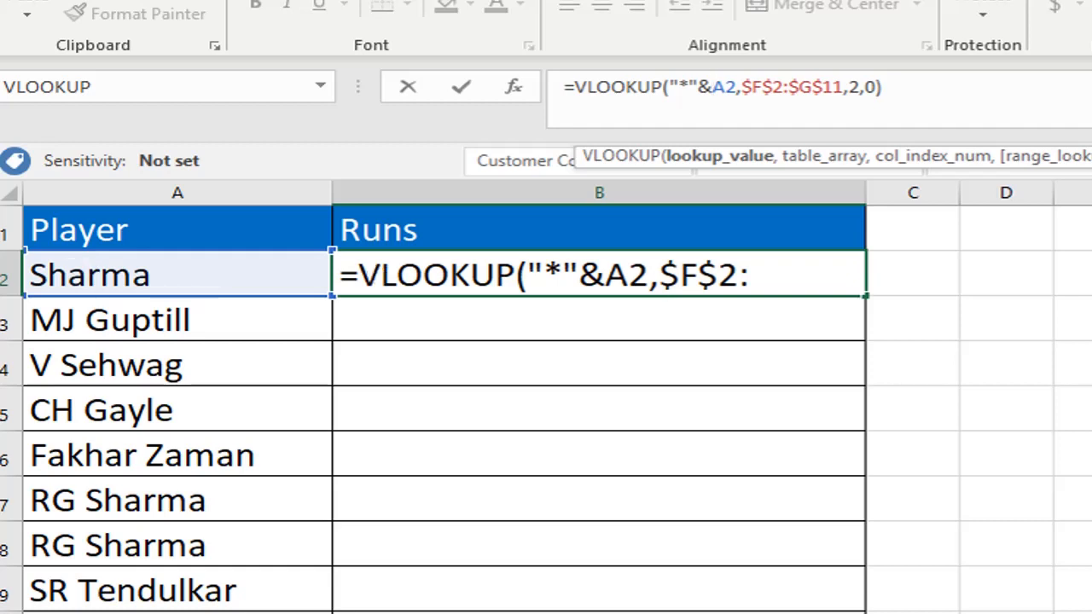
# Append &"*" after A2 in the B2 formula so the lookup value is "*"&A2&"*", and enter the formula
pyautogui.press('Right')
pyautogui.press('Right')
pyautogui.write('&"')
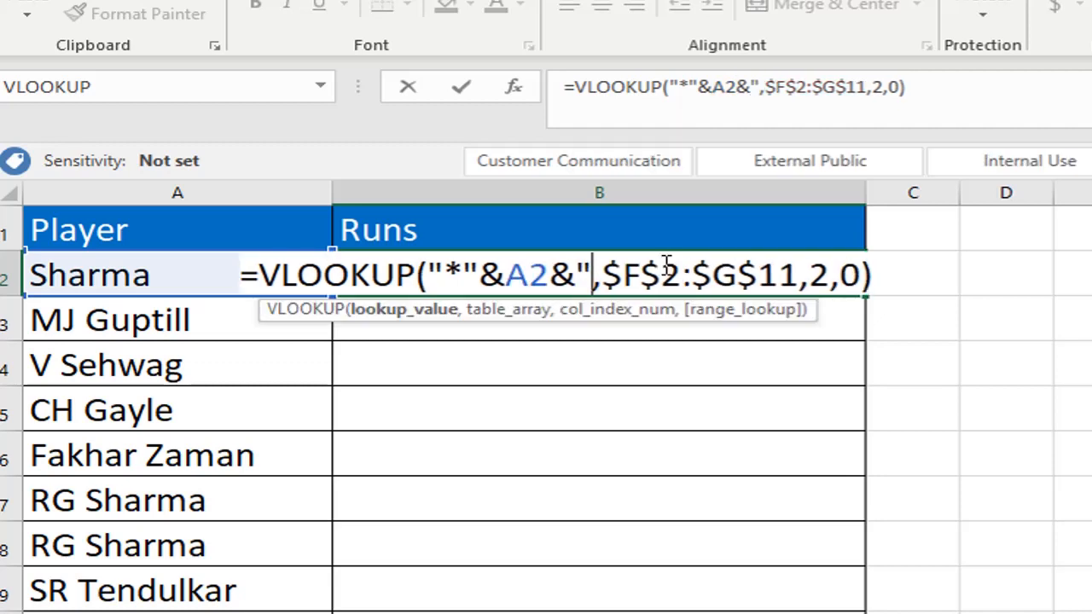
pyautogui.write('*"')
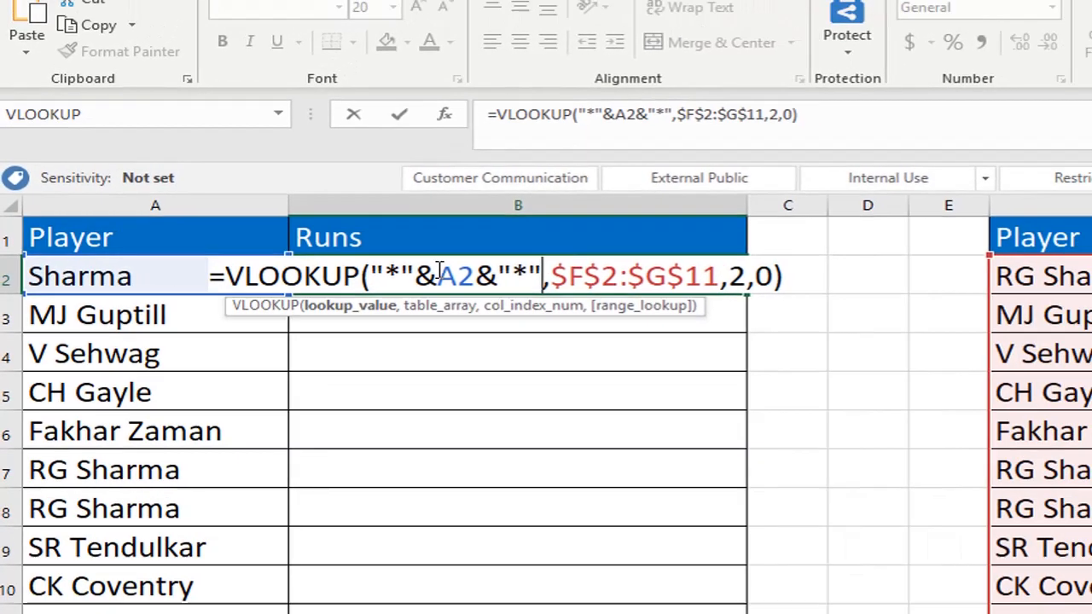
pyautogui.hotkey('ctrl', 'Return')
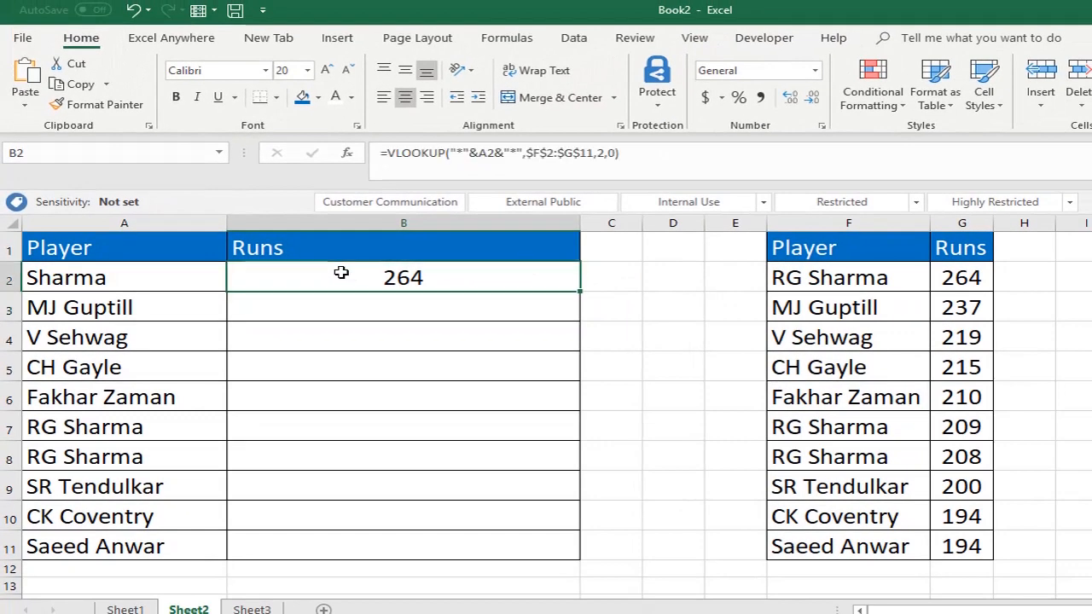
# Shorten the player name in A3 to the surname only and fill the B2 wildcard formula down to B3
pyautogui.click(151, 307)
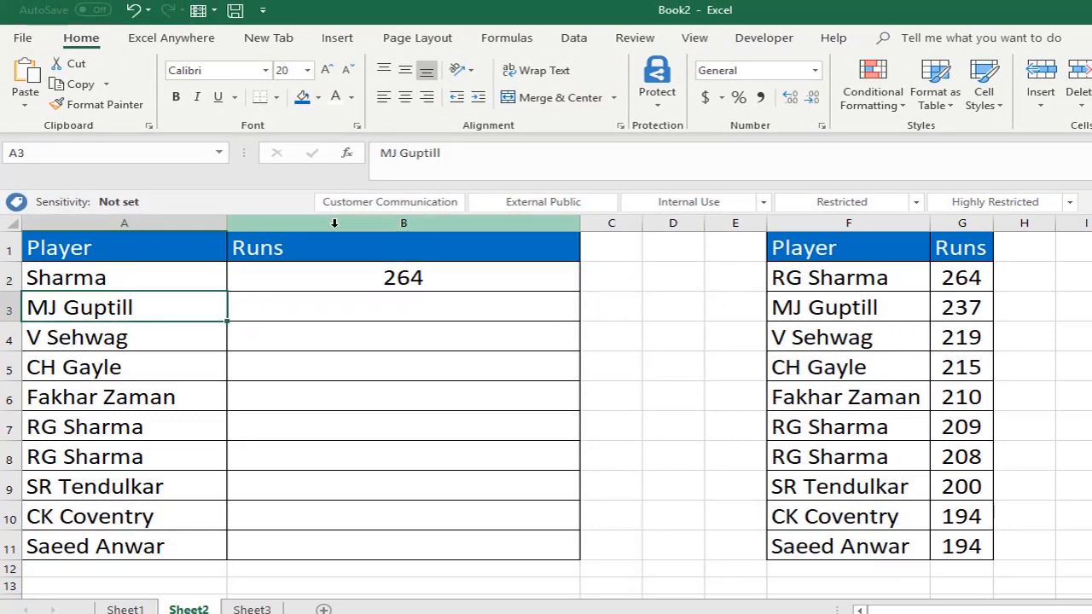
pyautogui.moveTo(401, 153); pyautogui.dragTo(380, 153)
pyautogui.press('BackSpace')
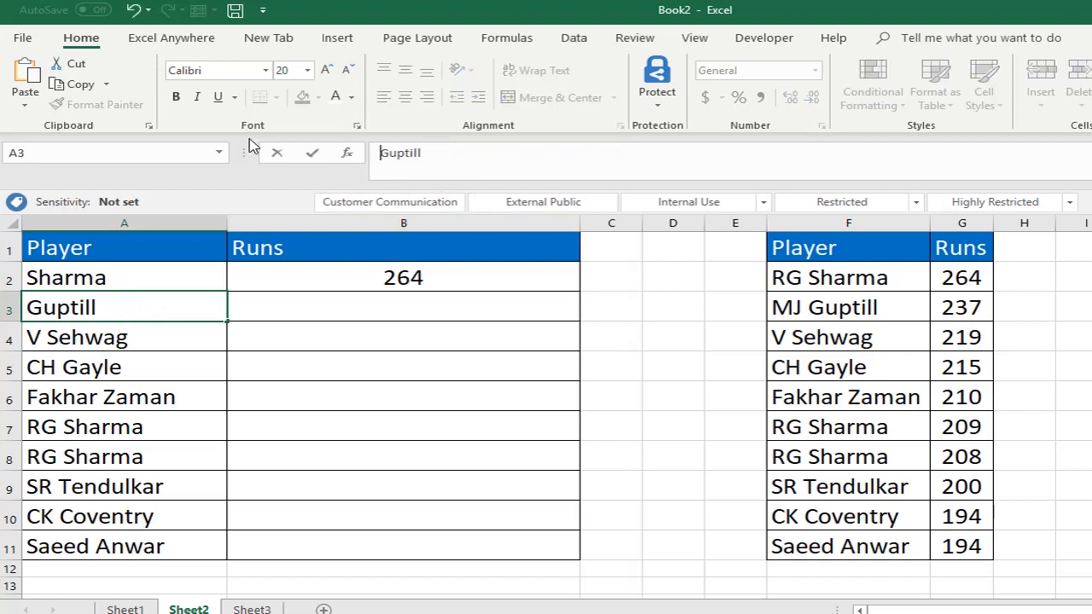
pyautogui.press('Return')
pyautogui.click(436, 280)
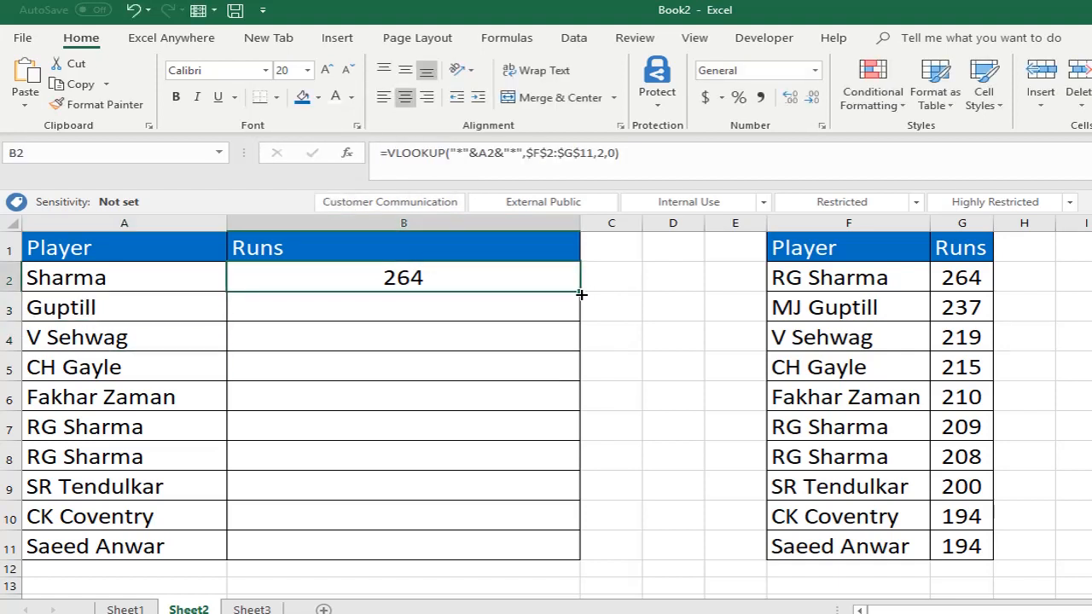
pyautogui.moveTo(580, 292); pyautogui.dragTo(580, 310)
# Compare the surname in A3 with the full name in F3 and review the wildcard formulas in B2 and B3
pyautogui.click(410, 305)
pyautogui.click(184, 305)
pyautogui.hotkey('ctrl', 'c')
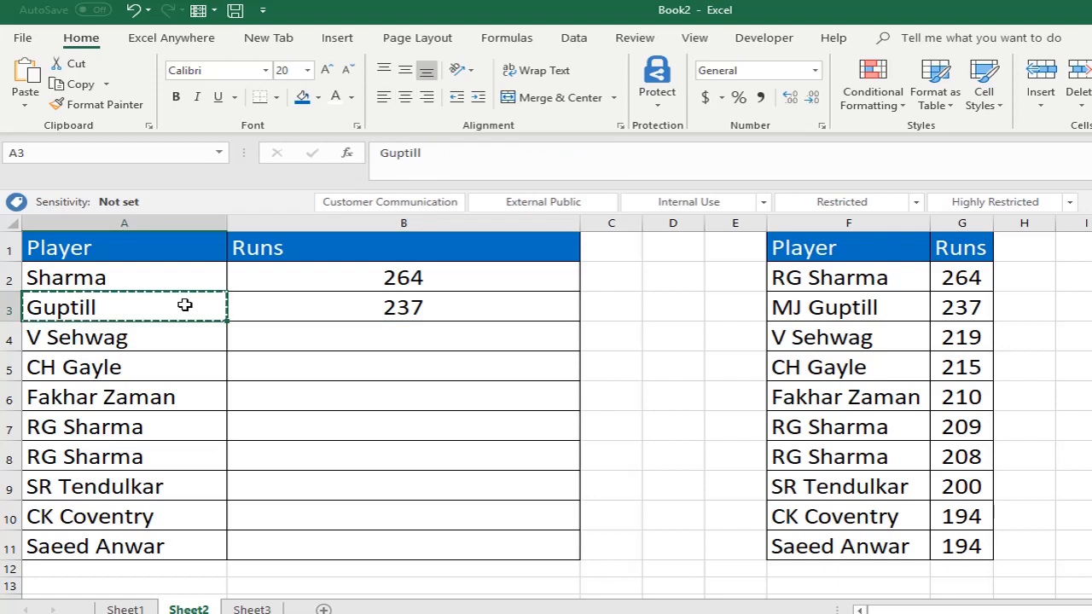
pyautogui.click(878, 309)
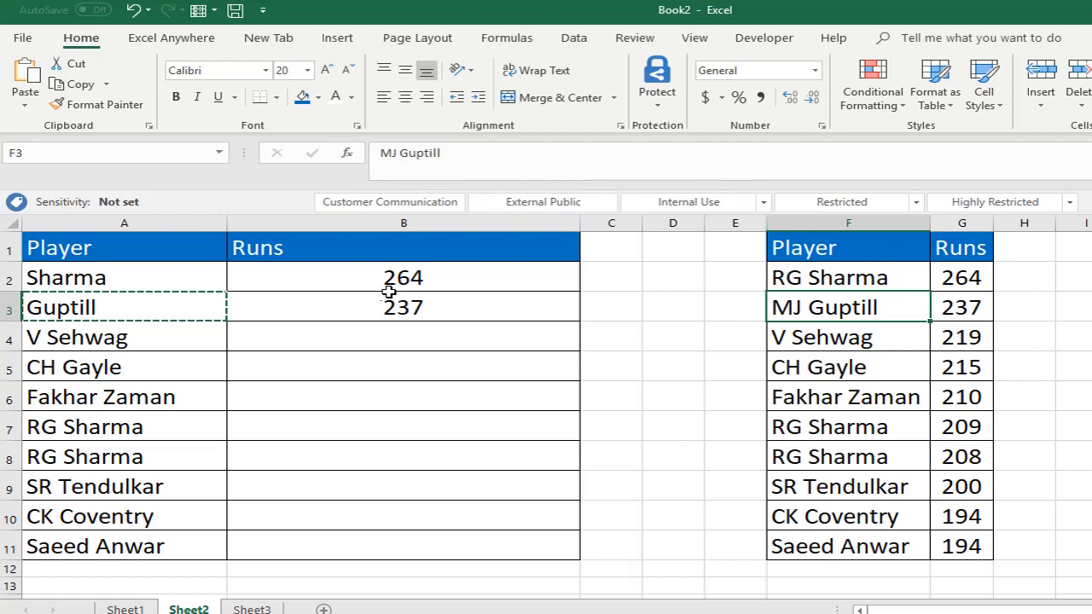
pyautogui.click(316, 299)
pyautogui.press('Escape')
pyautogui.click(149, 310)
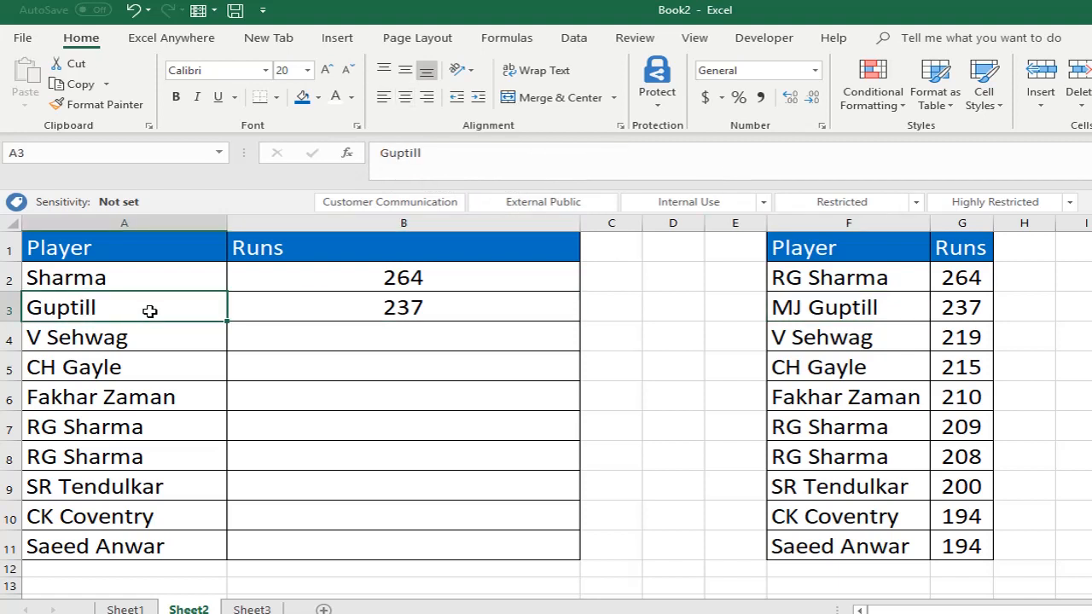
pyautogui.hotkey('ctrl', 'c')
pyautogui.click(828, 309)
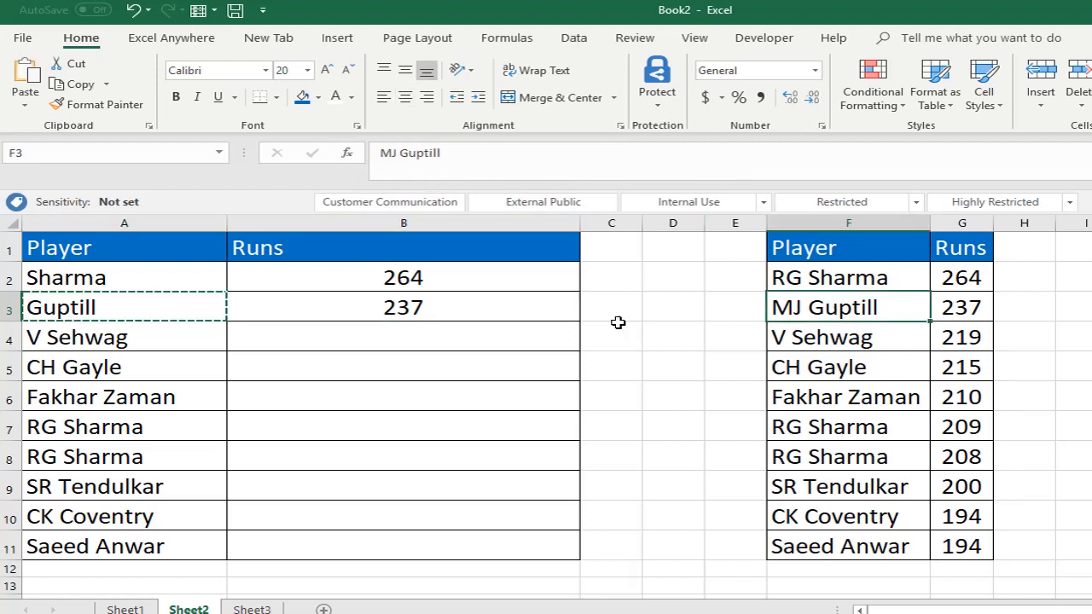
pyautogui.click(437, 314)
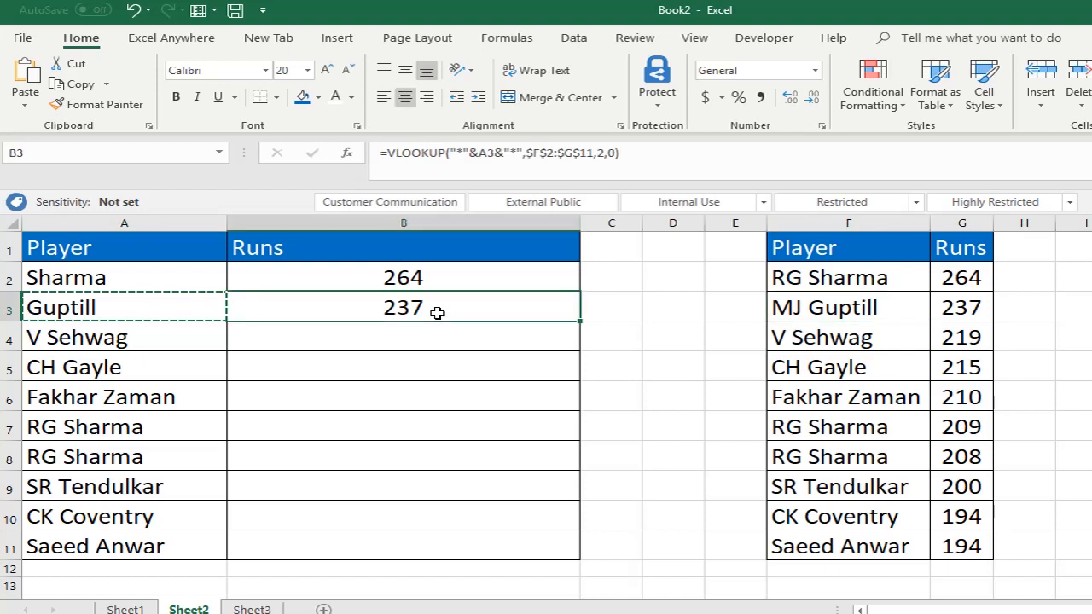
pyautogui.press('Escape')
pyautogui.moveTo(483, 310); pyautogui.dragTo(480, 279)
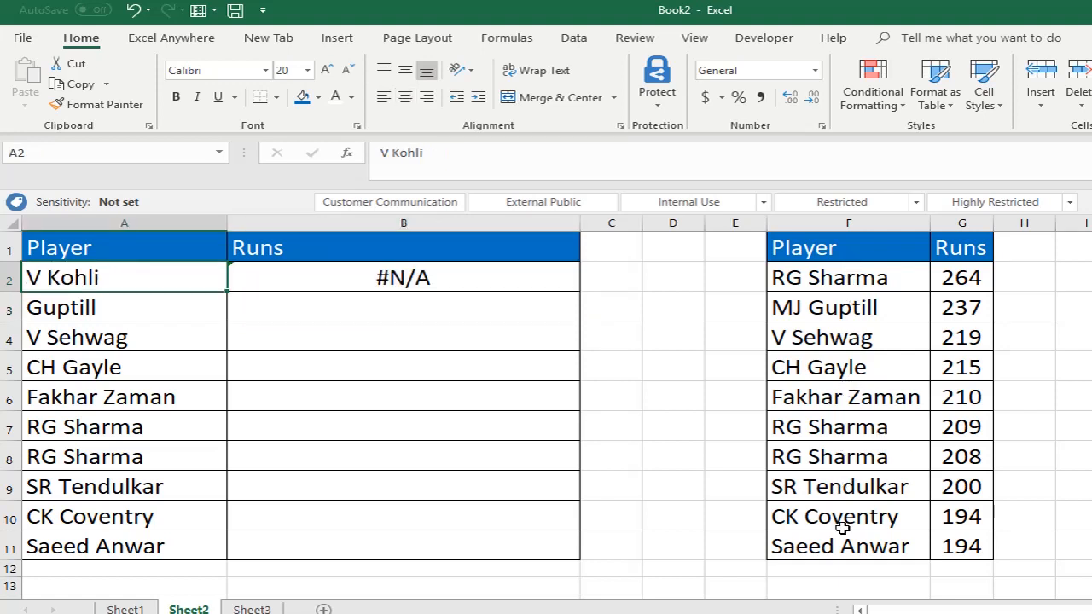
# Wrap the VLOOKUP in B2 with IFERROR, inserting the function and its opening parenthesis right after the equals sign
pyautogui.click(384, 273)
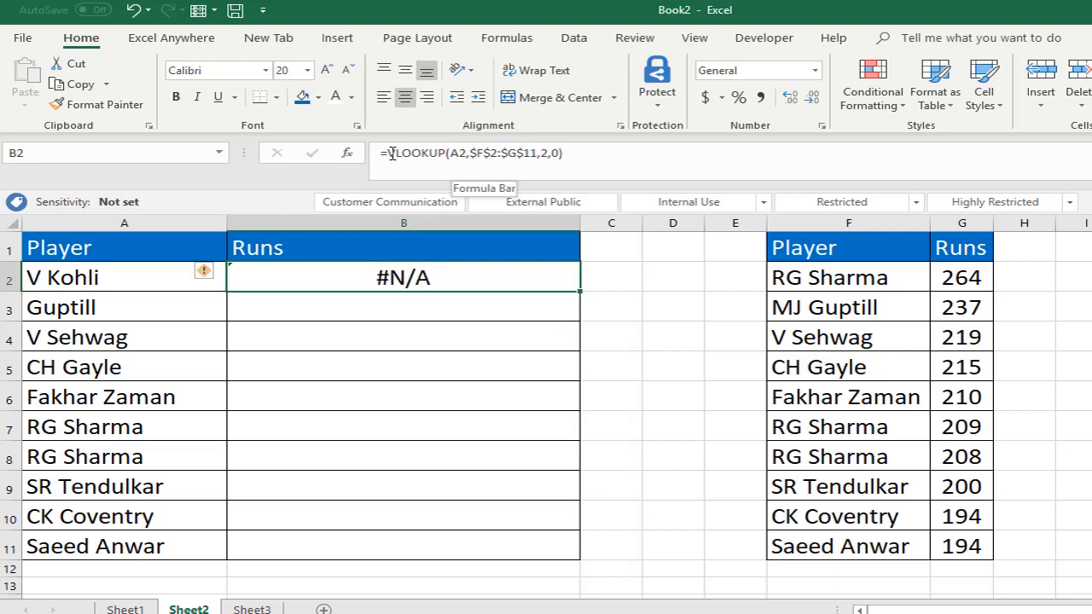
pyautogui.click(435, 333)
pyautogui.click(452, 279)
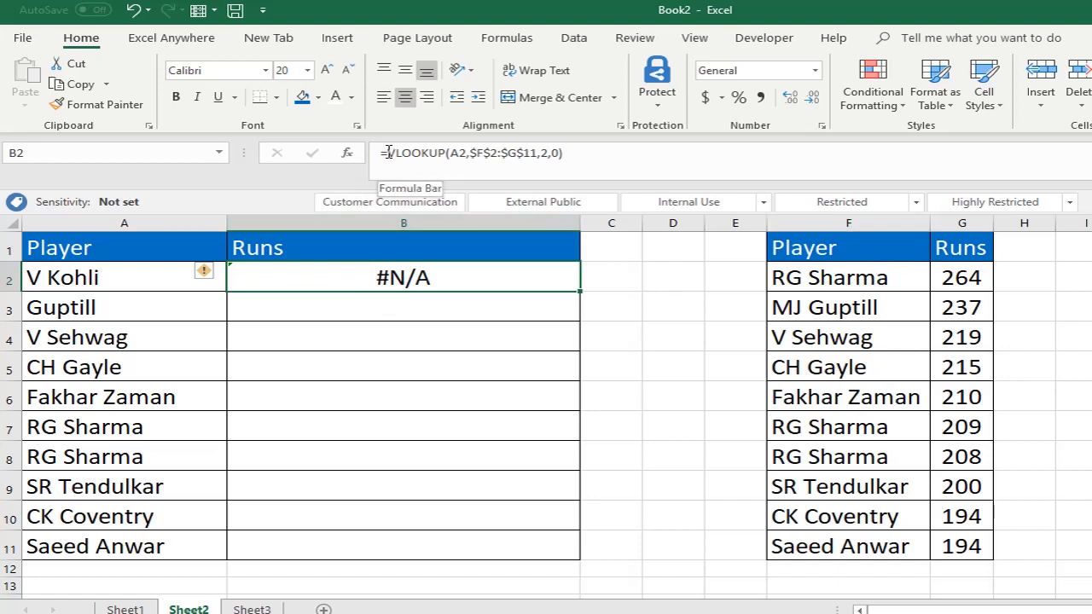
pyautogui.click(426, 340)
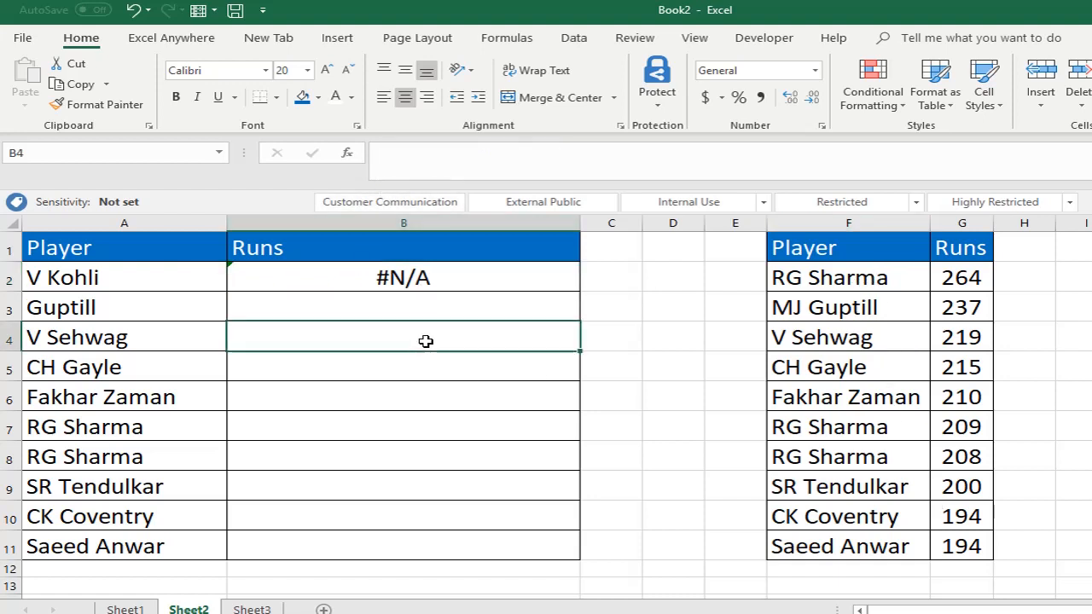
pyautogui.click(419, 279)
pyautogui.click(391, 159)
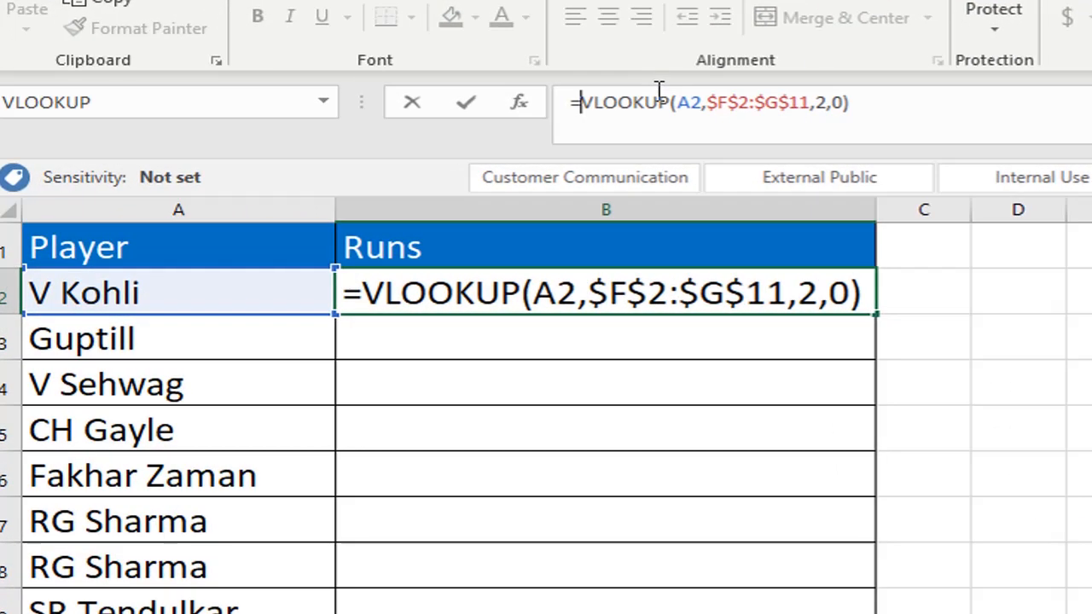
pyautogui.click(279, 279)
pyautogui.write('IFER')
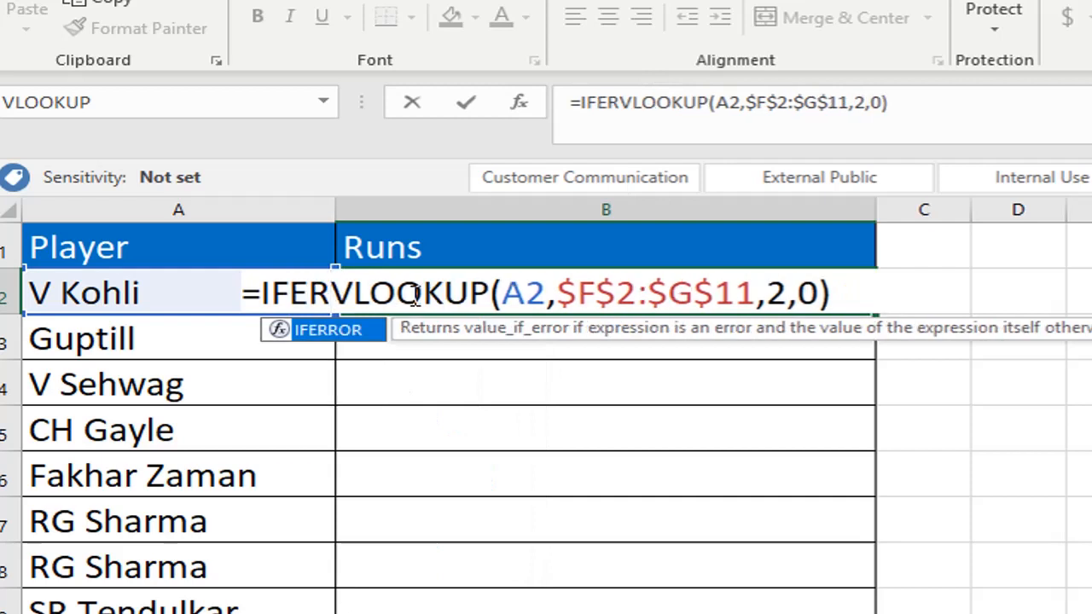
pyautogui.press('Tab')
# Complete the B2 IFERROR formula with the error value "Not Found in Top 20" and a closing parenthesis
pyautogui.click(937, 297)
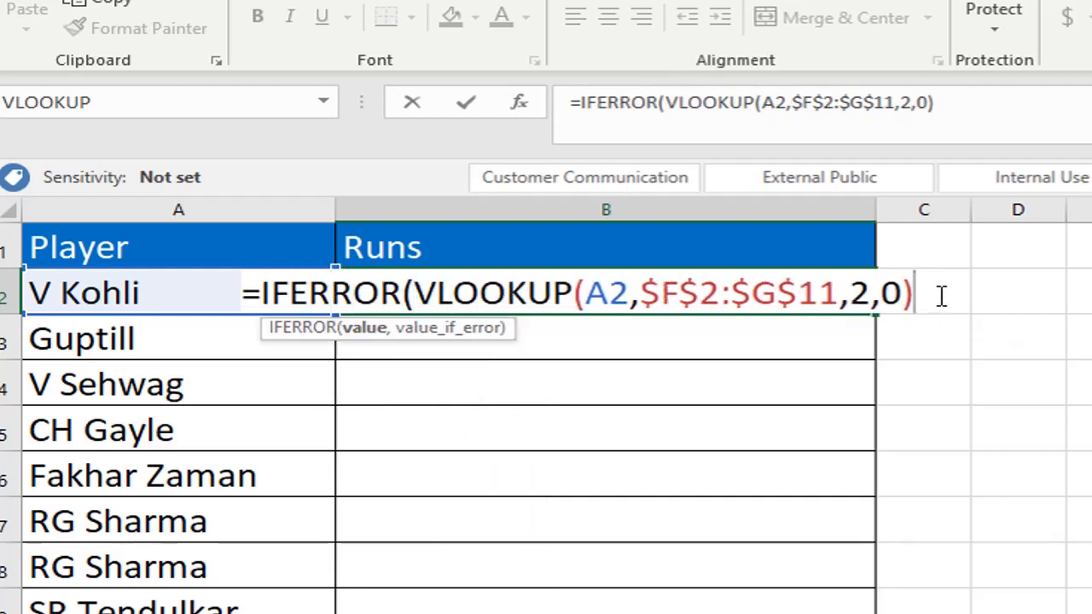
pyautogui.write(',')
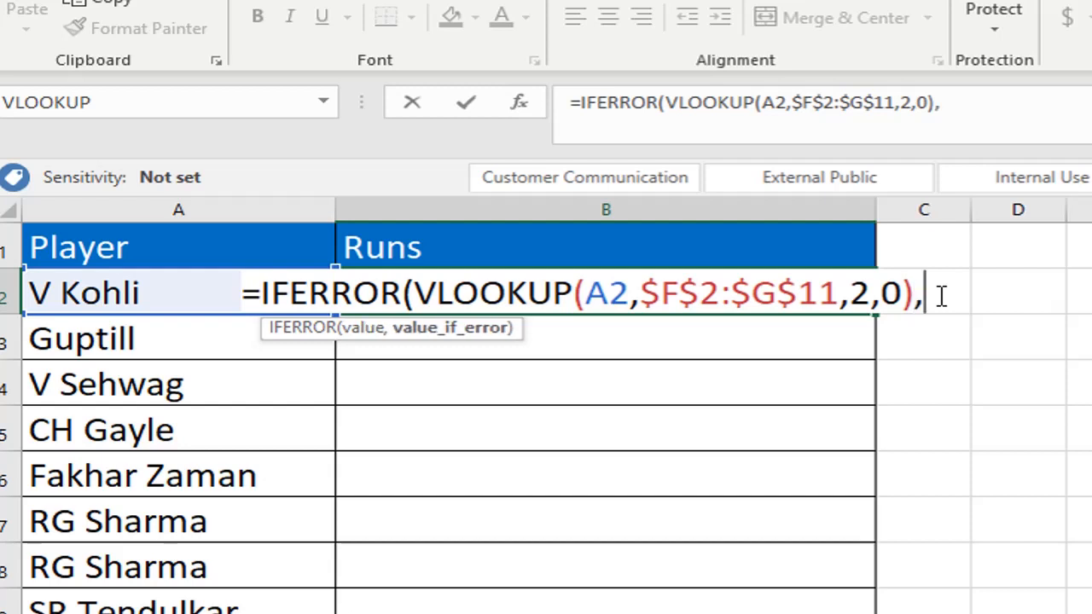
pyautogui.write('"Not Found')
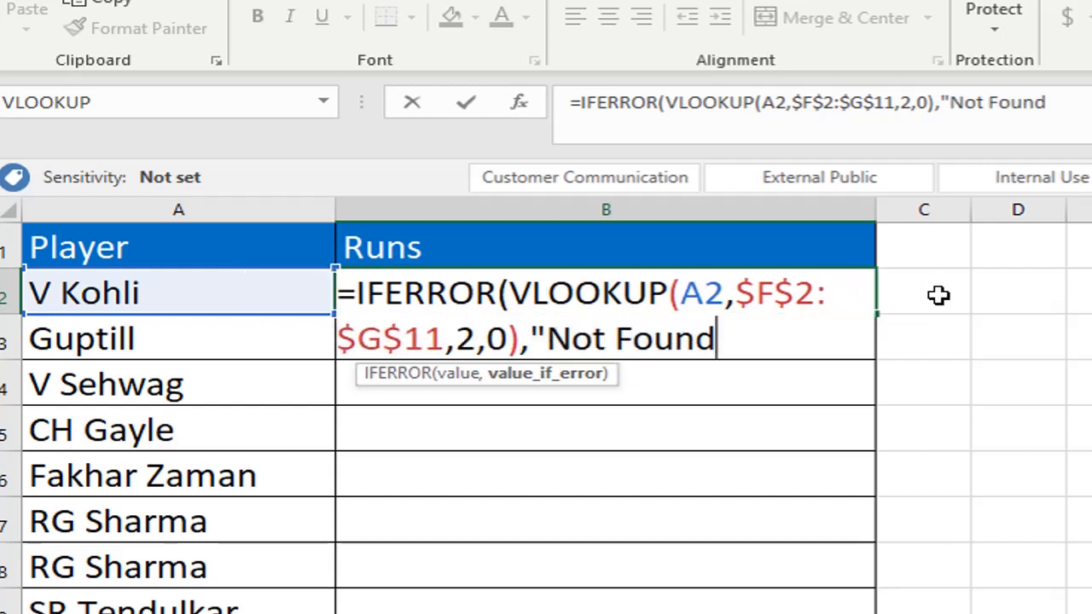
pyautogui.write(' in Top 20")')
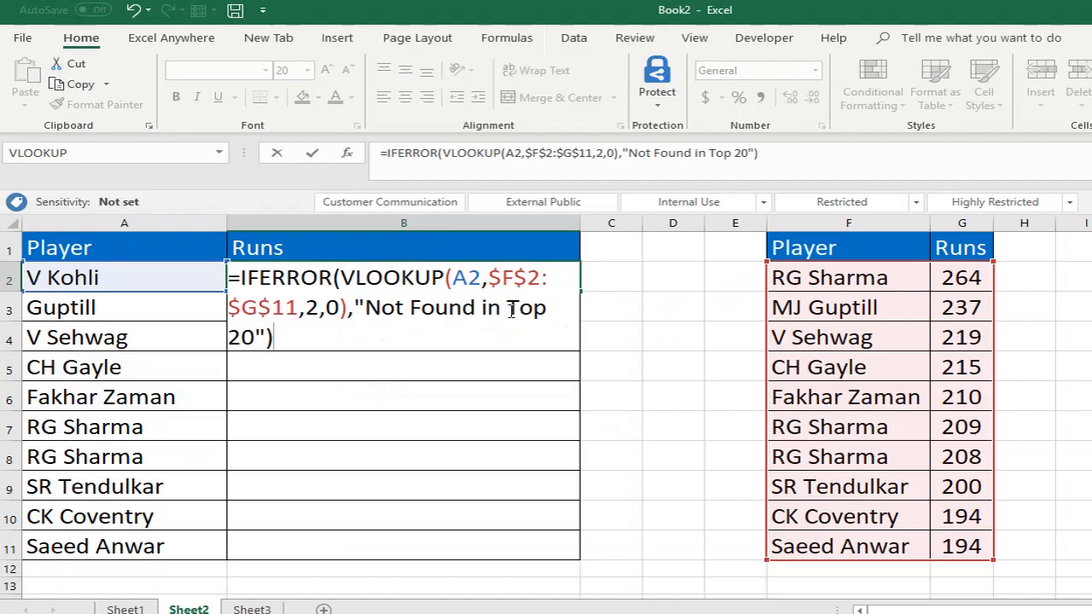
pyautogui.click(773, 158)
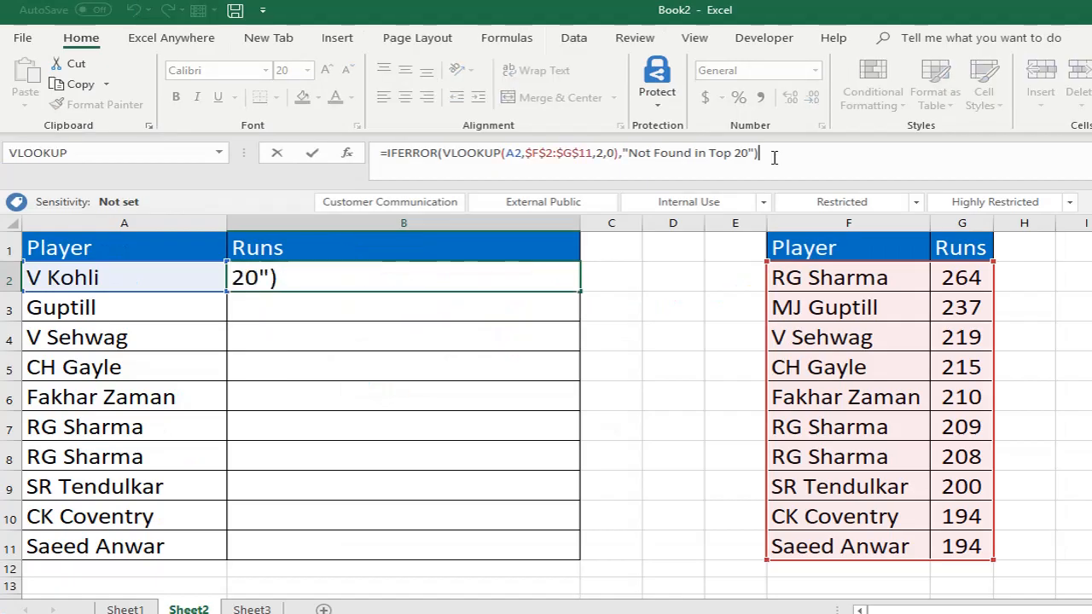
pyautogui.click(630, 154)
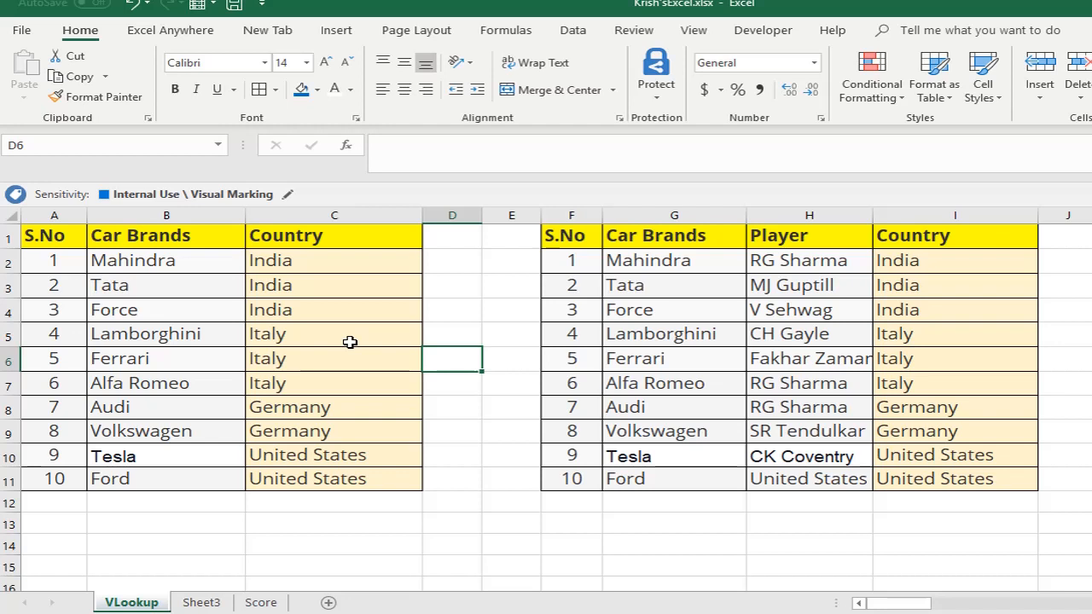
pyautogui.click(463, 282)
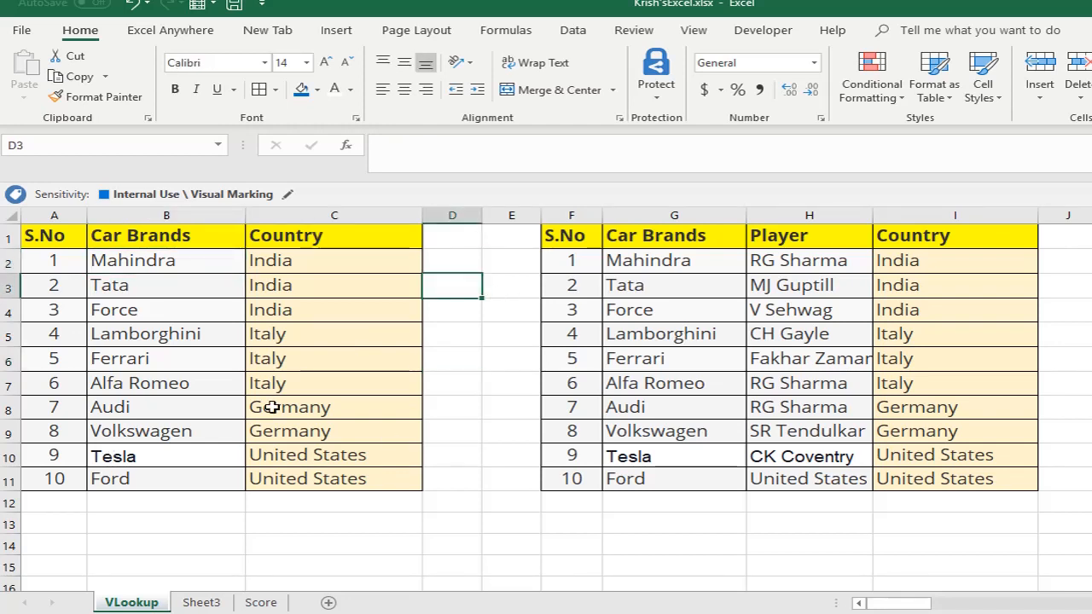